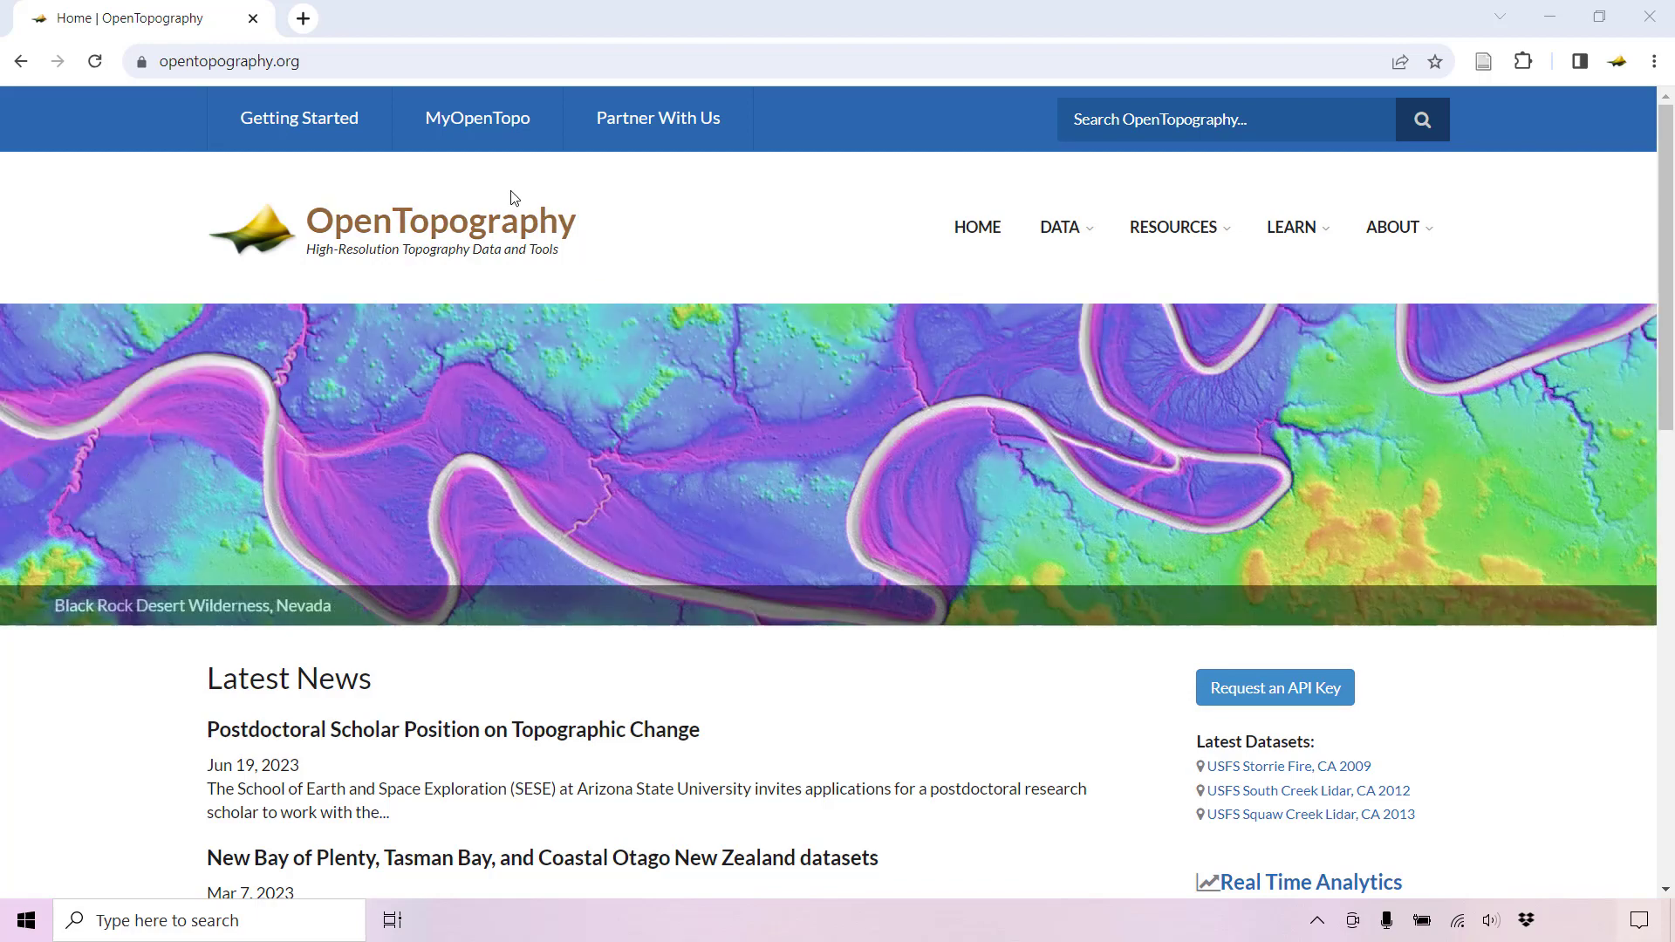
- Go to the account sign-in page and start creating a new account
left_click(473, 141)
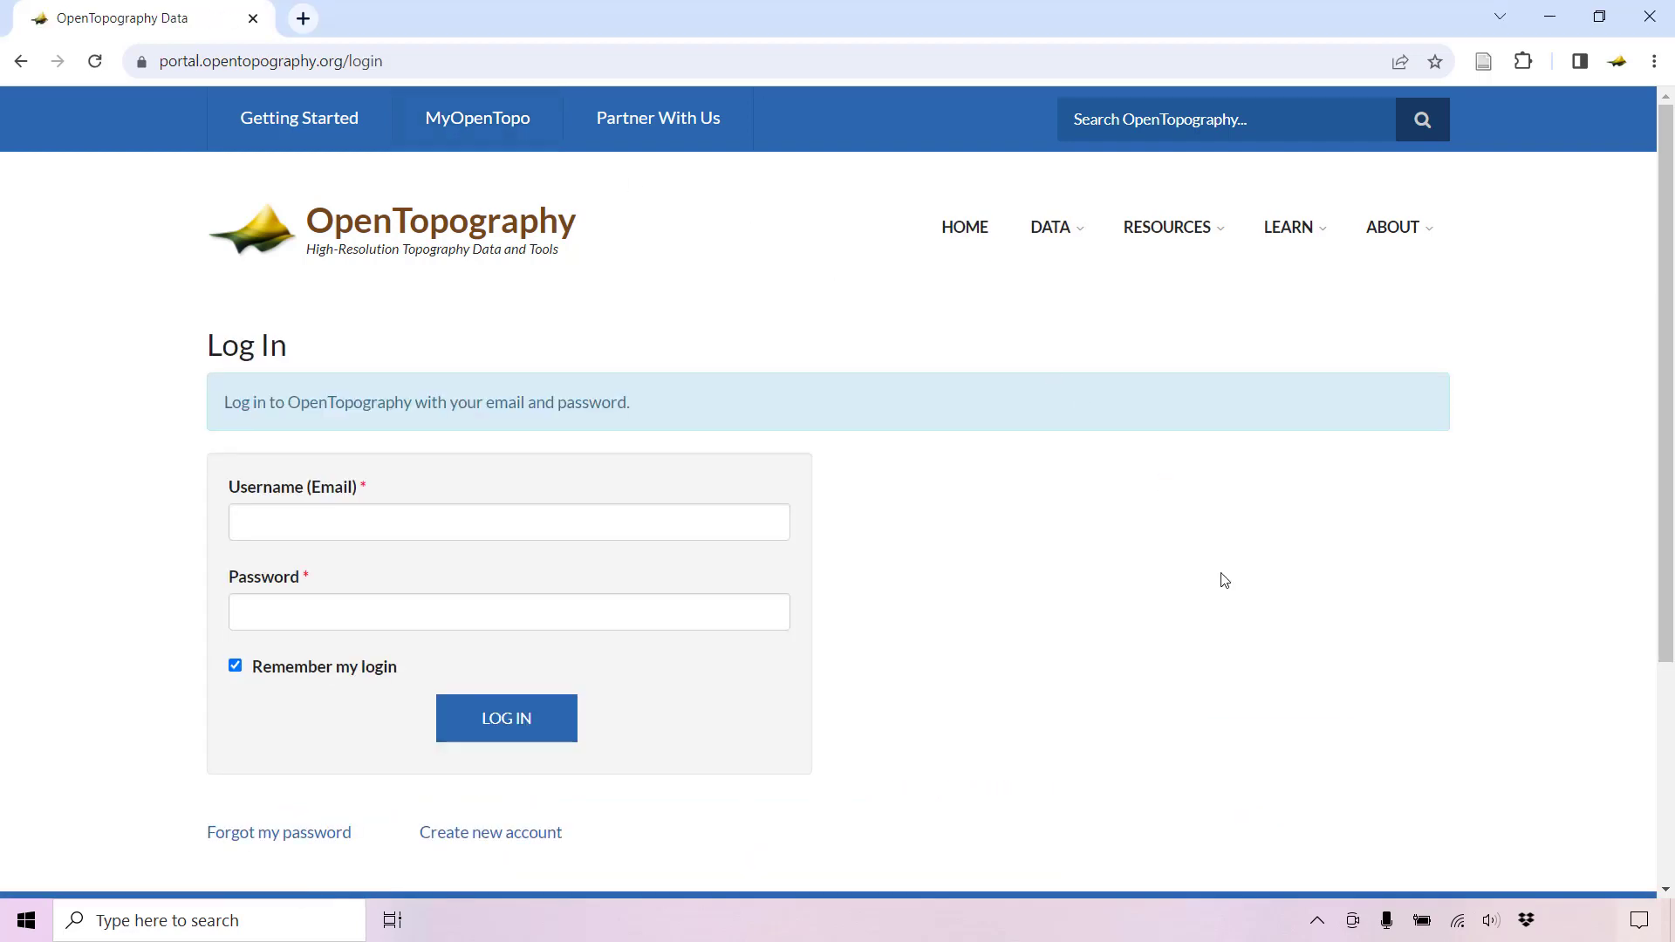
scroll(1222, 584, "down", 1)
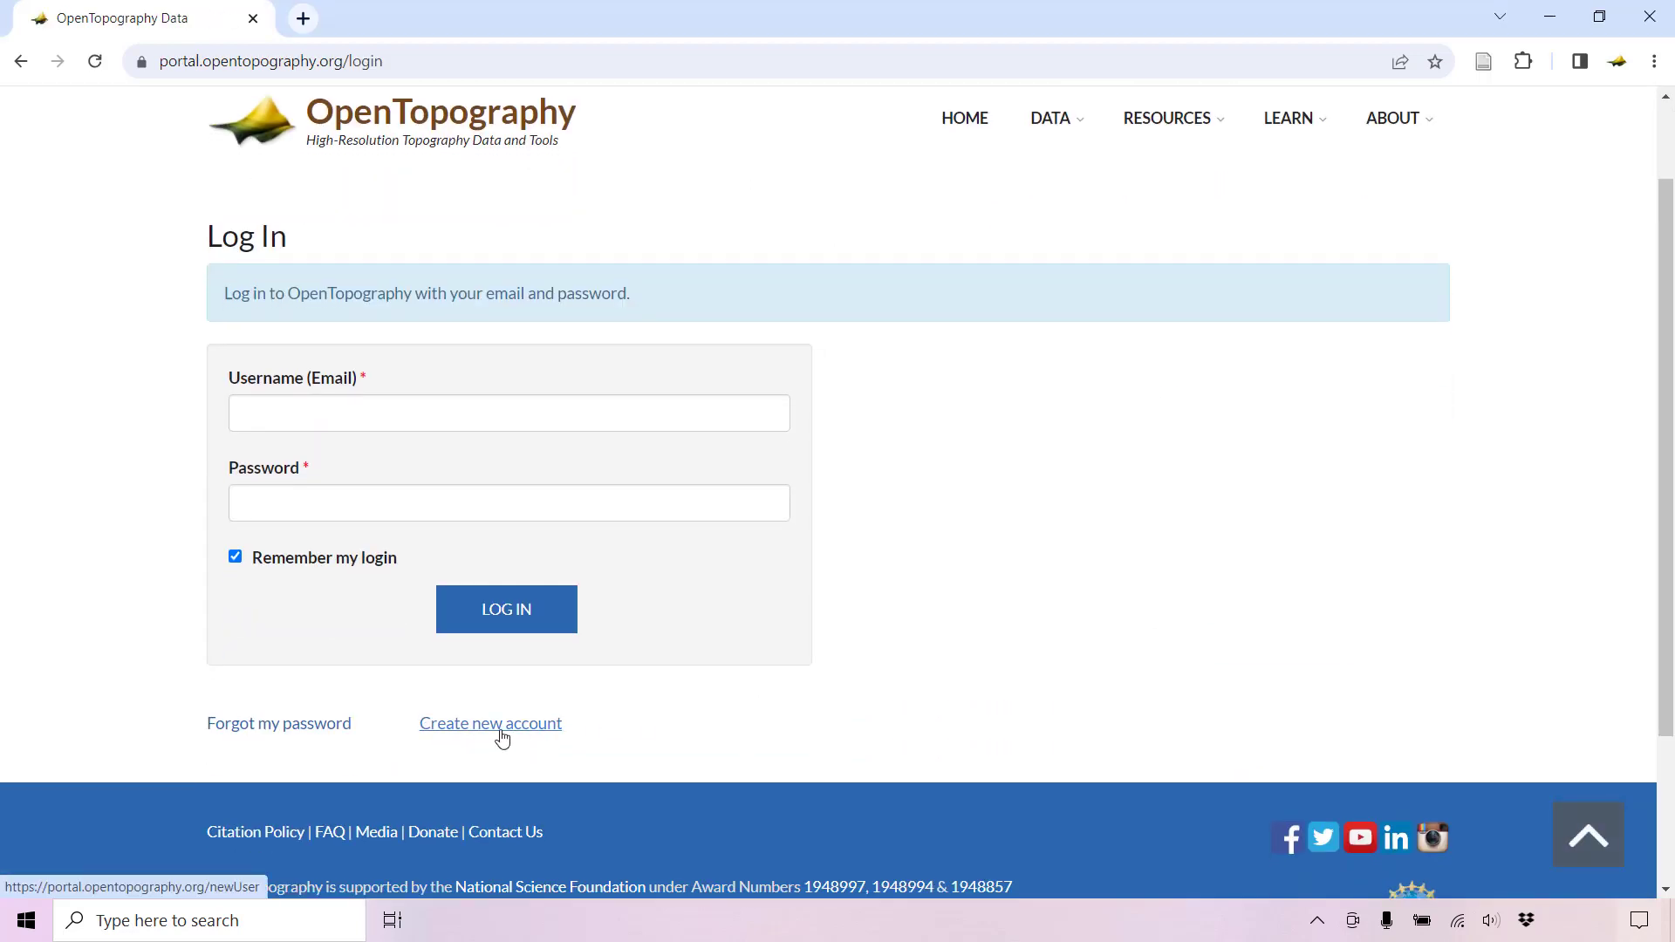
left_click(501, 729)
scroll(1529, 611, "down", 2)
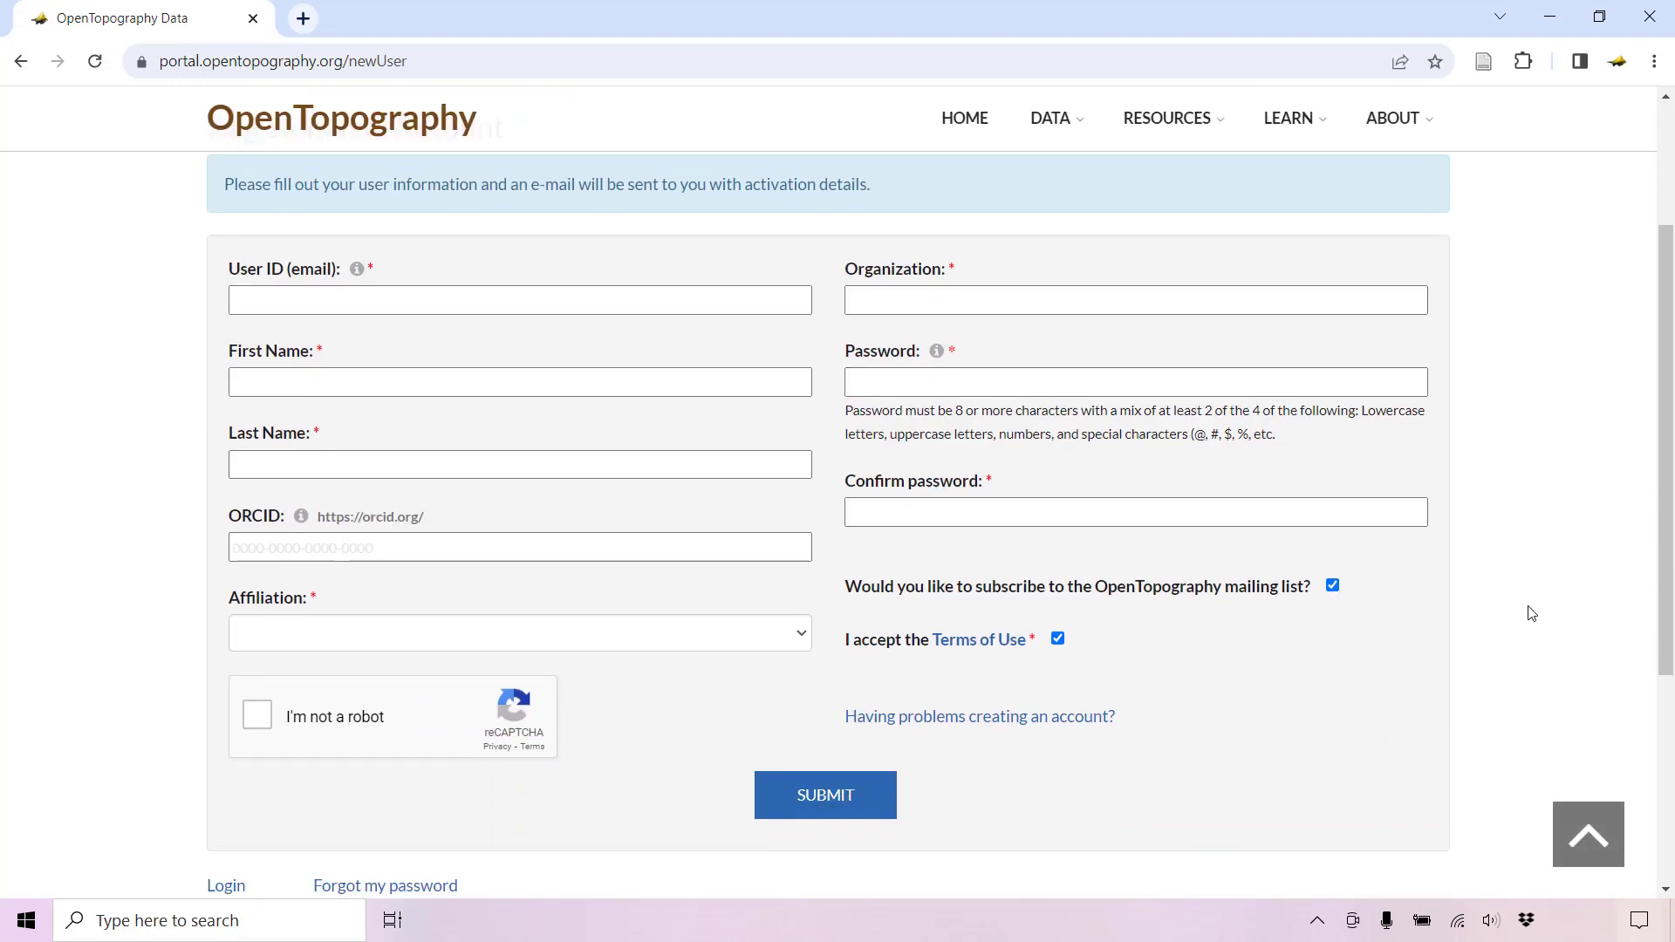
scroll(1529, 613, "up", 1)
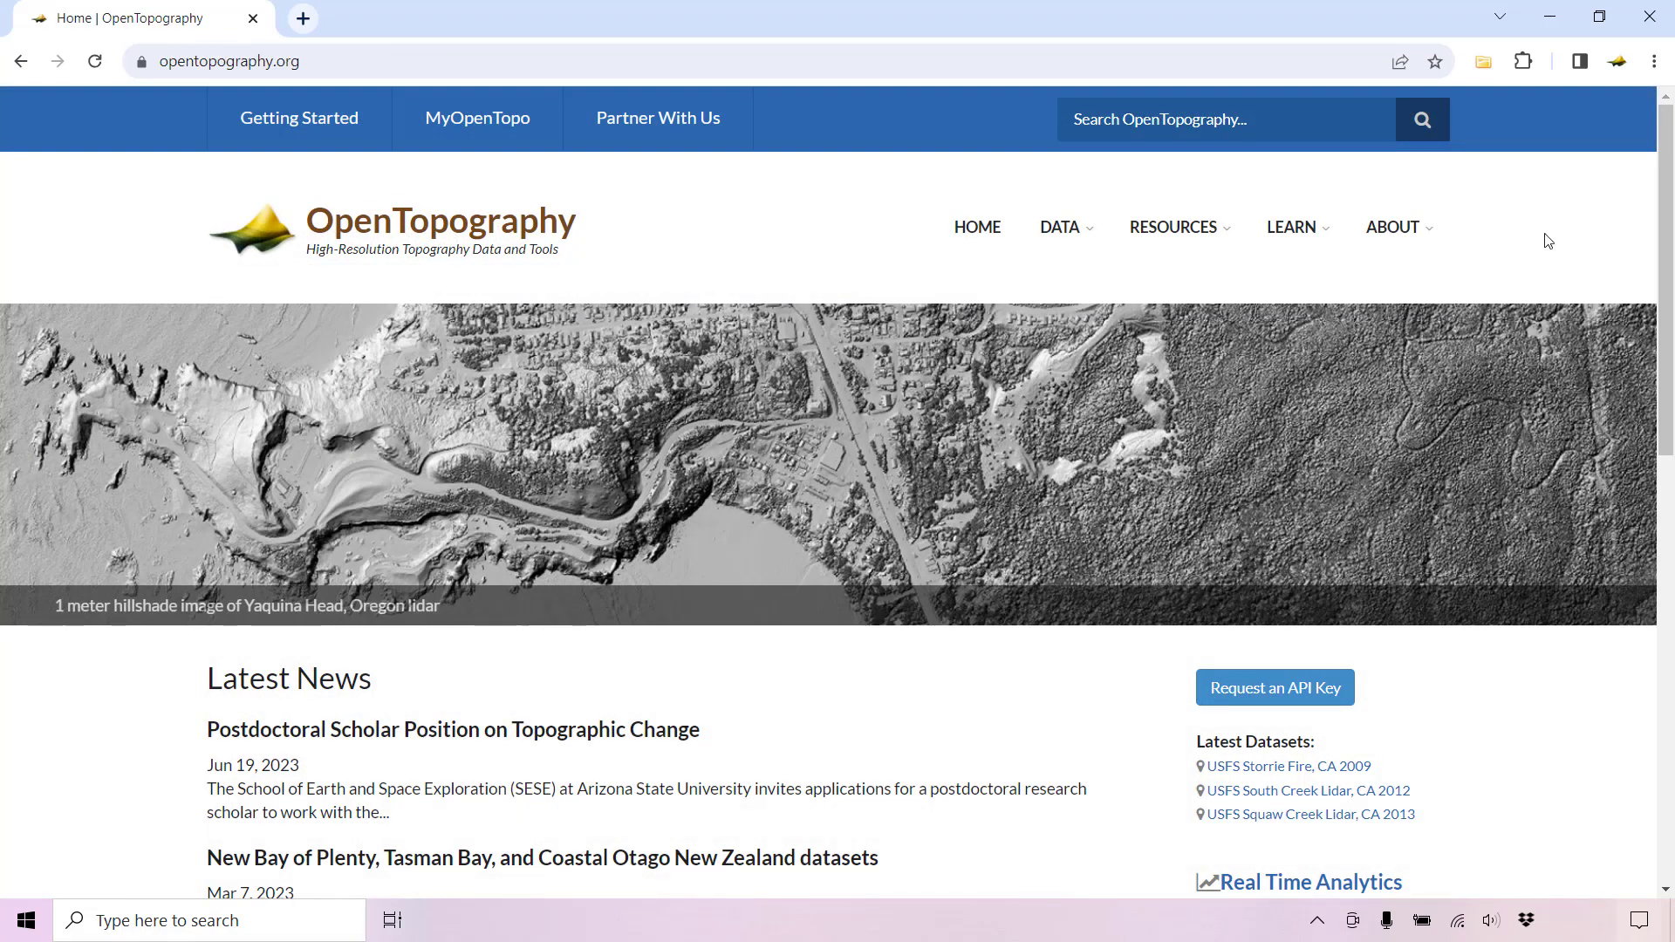
- Open the Find Data Map from the DATA menu and zoom in on Tucson
mouse_move(1084, 244)
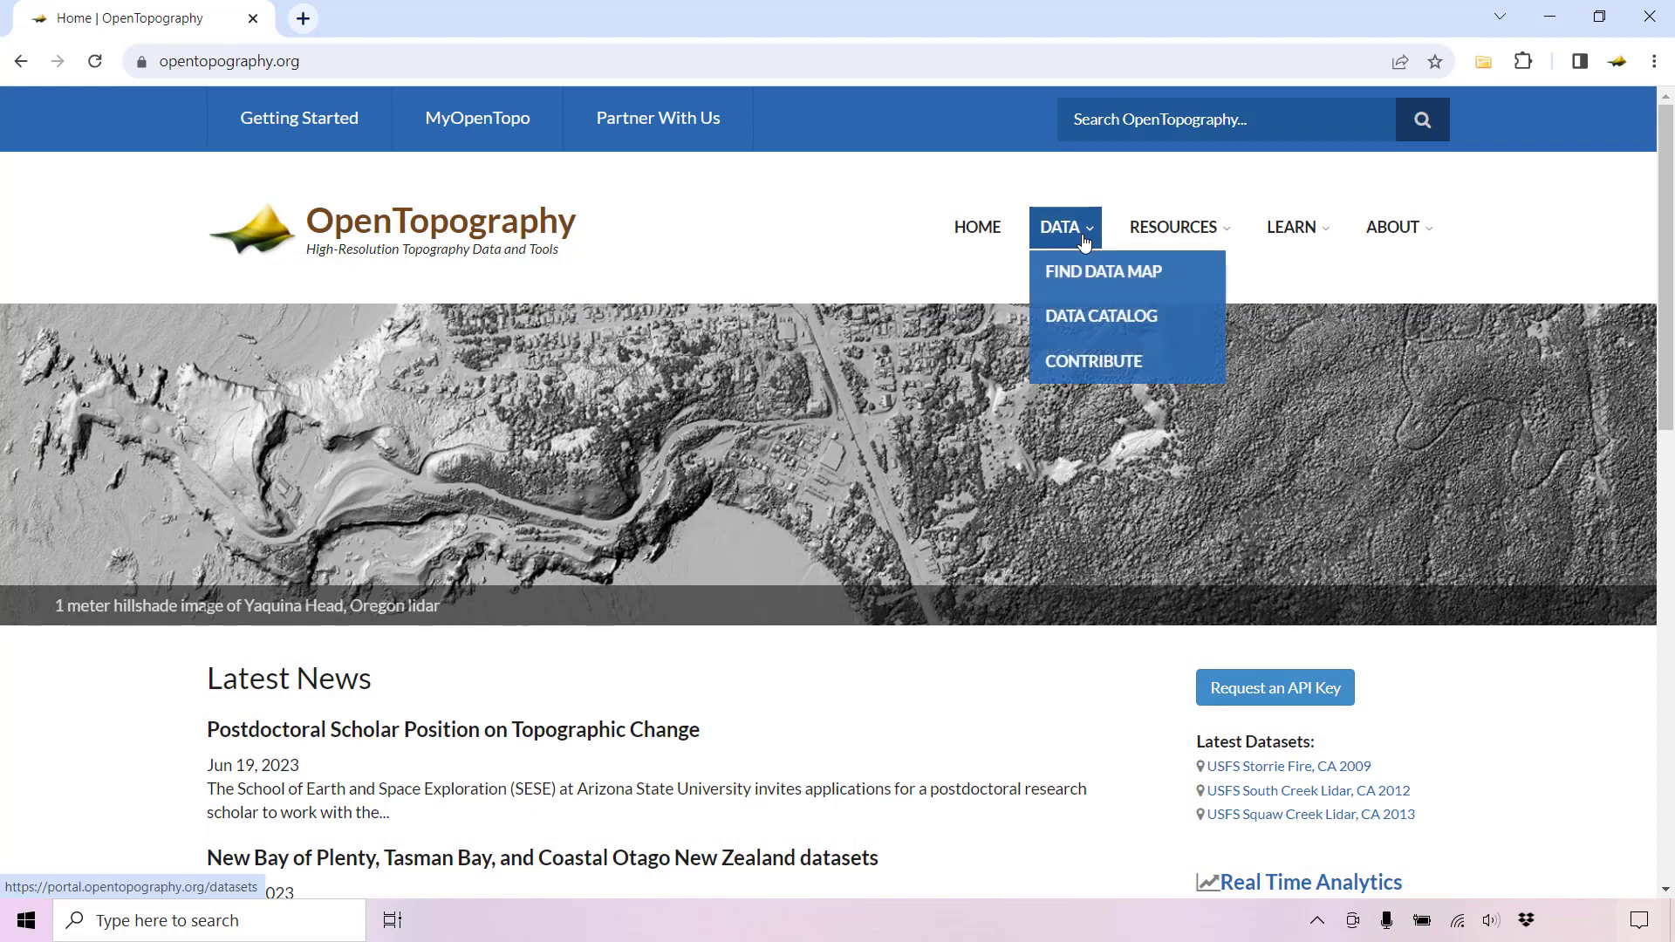
left_click(1106, 280)
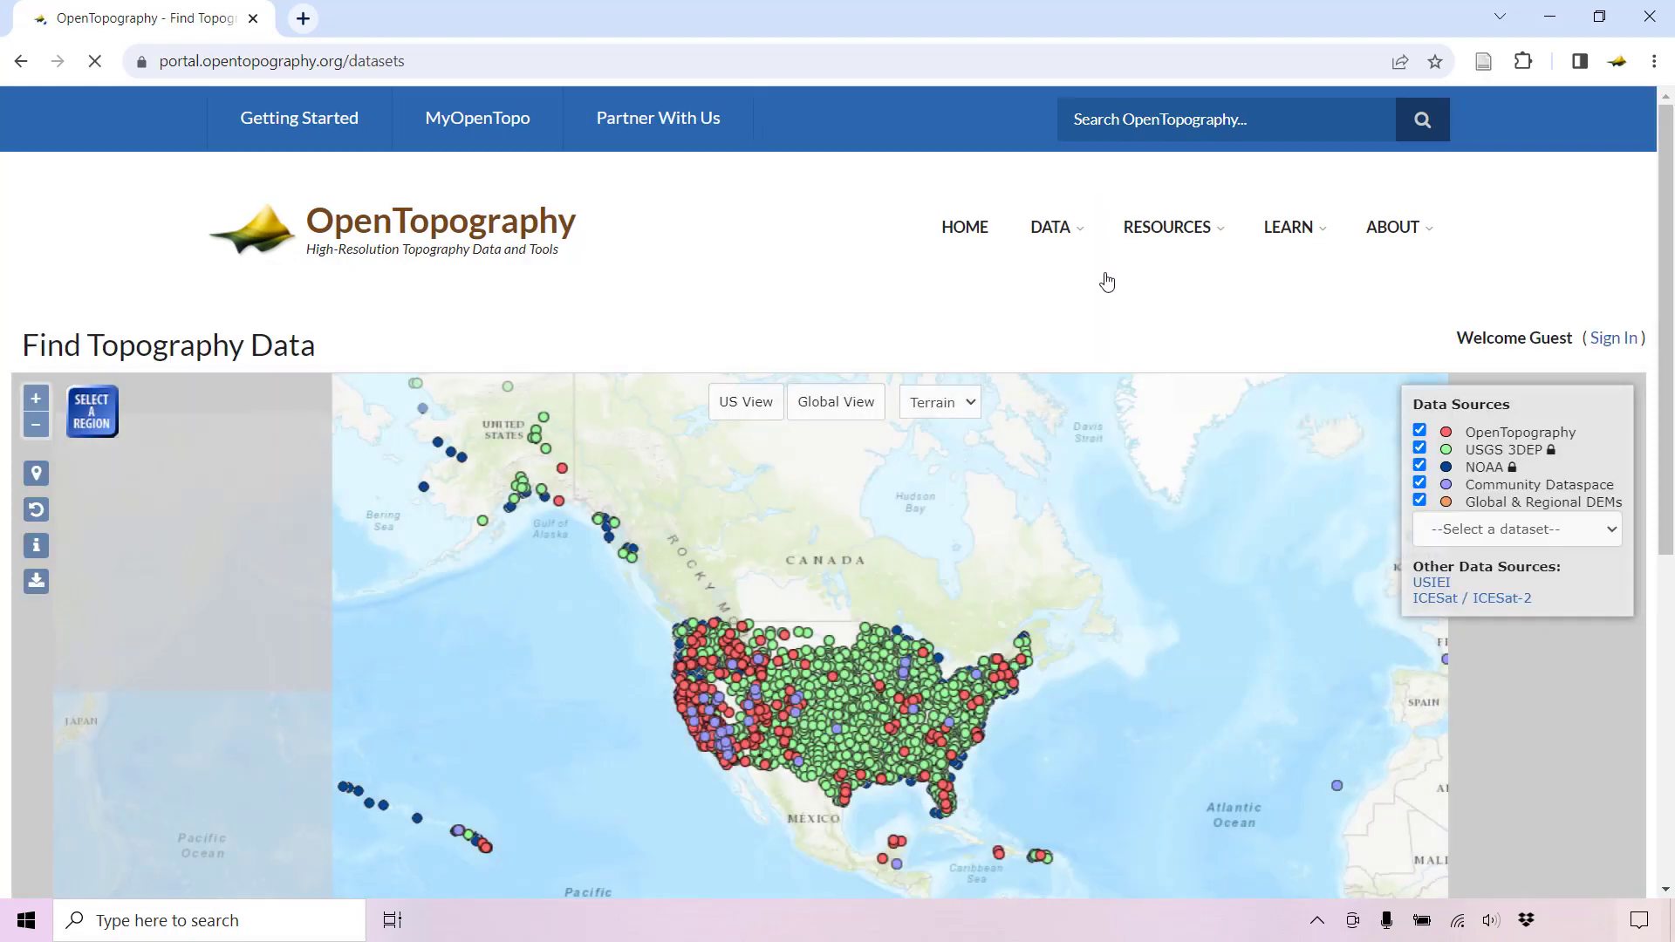
scroll(837, 488, "down", 3)
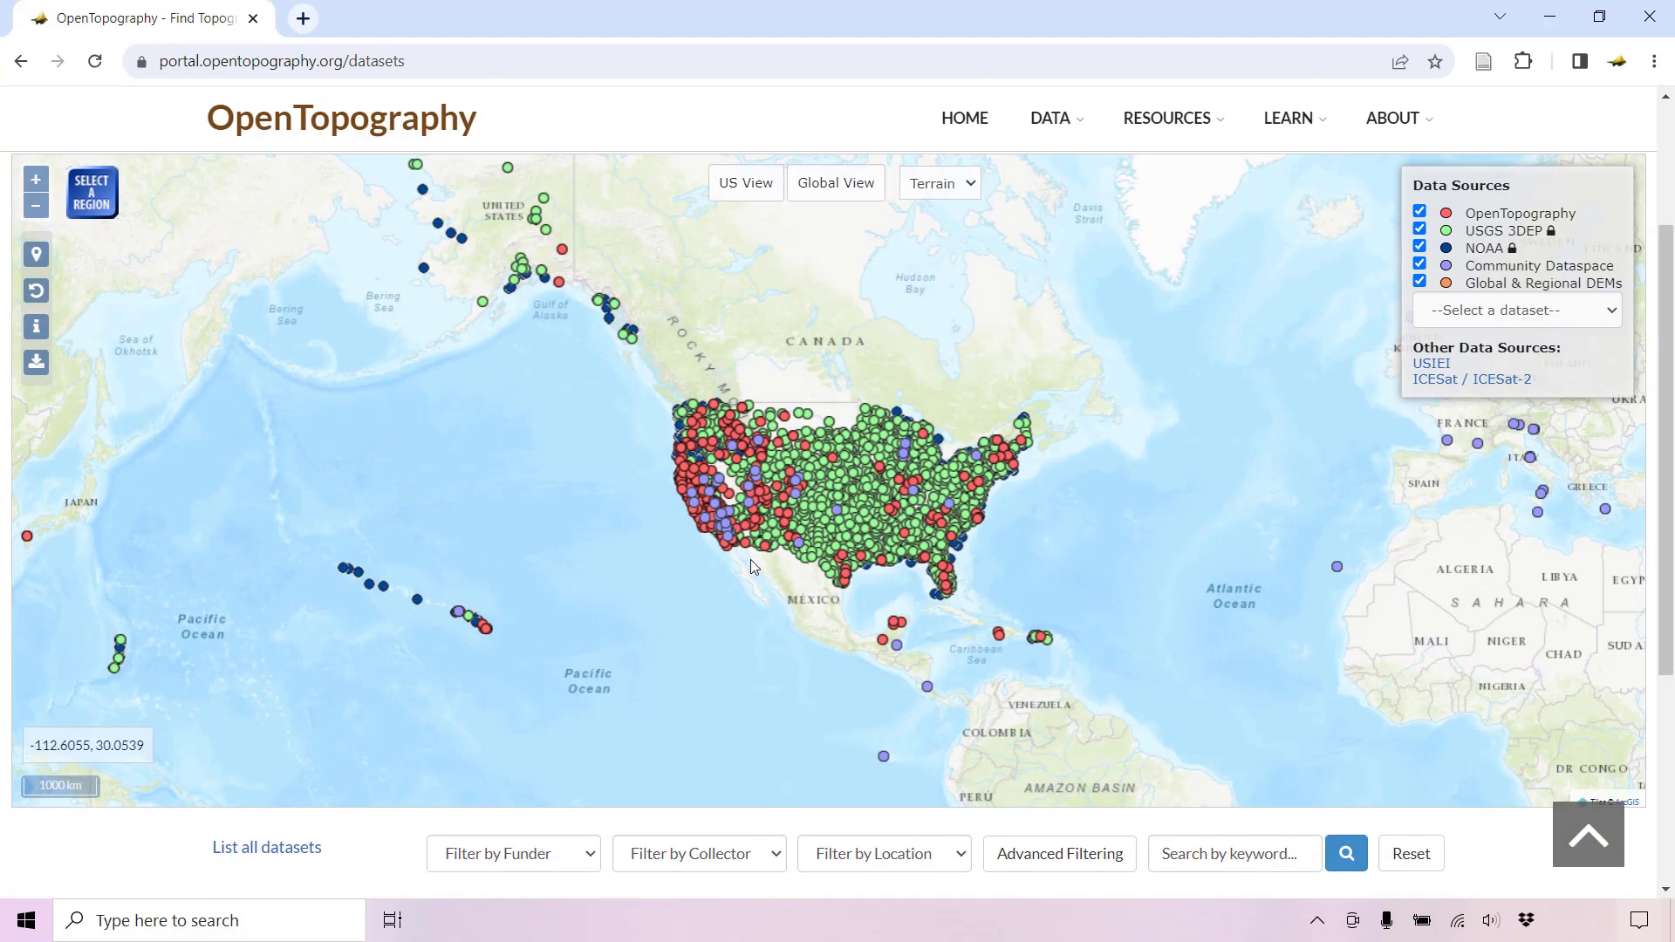
scroll(750, 563, "up", 4)
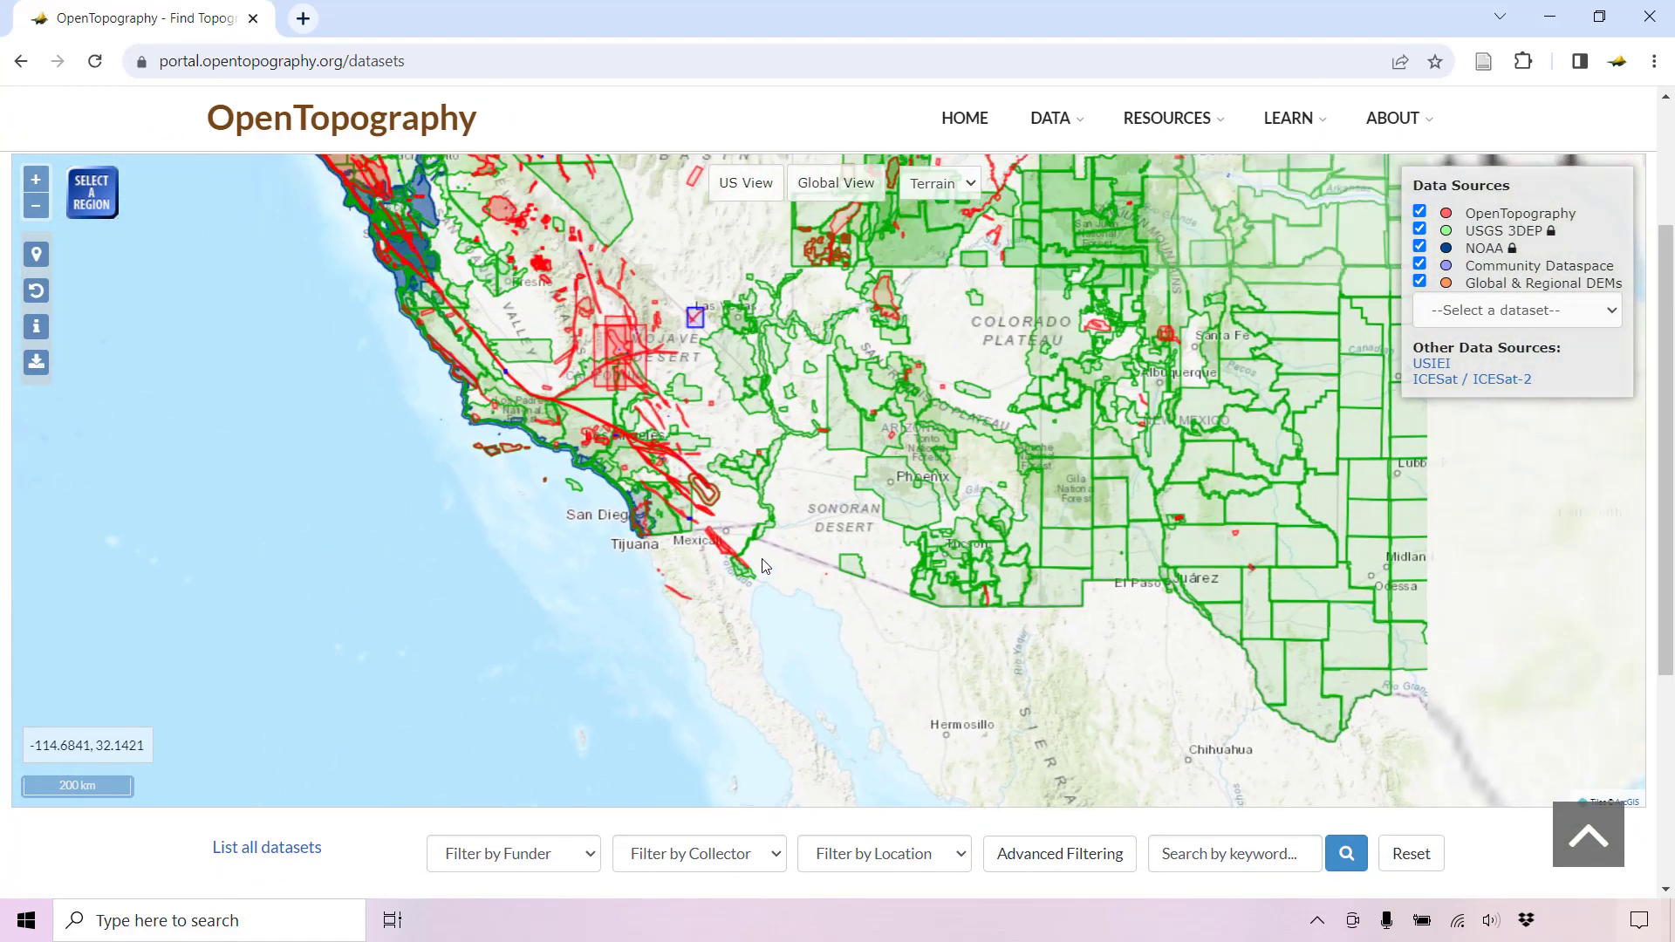
scroll(948, 560, "up", 2)
scroll(947, 559, "up", 3)
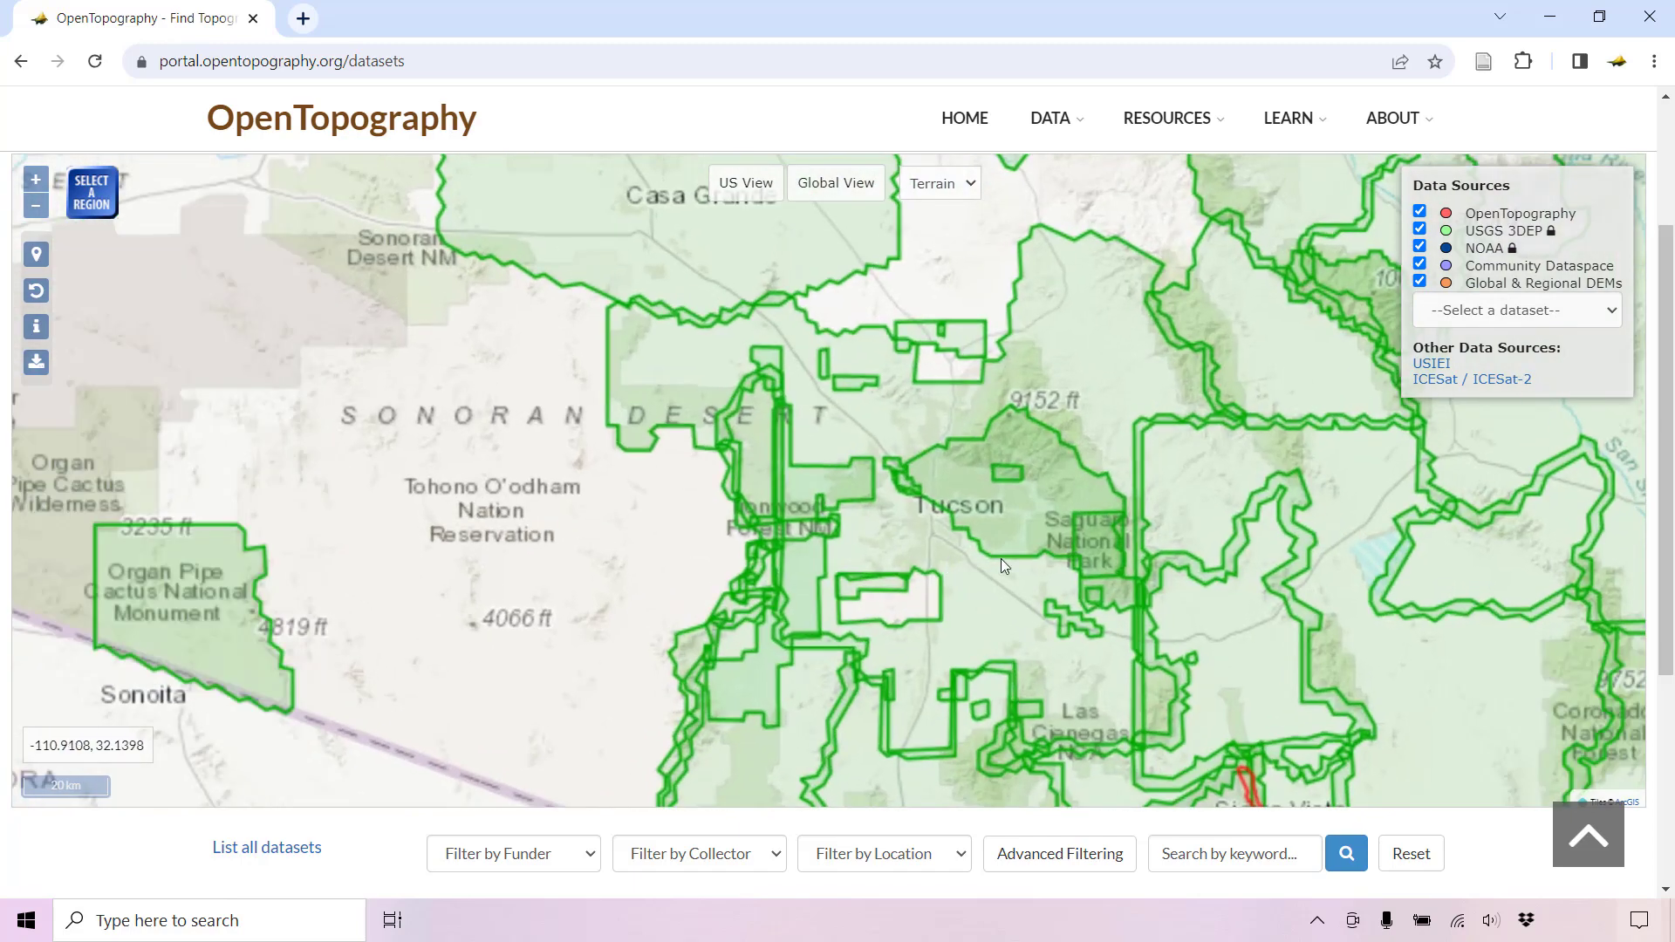
scroll(914, 510, "up", 1)
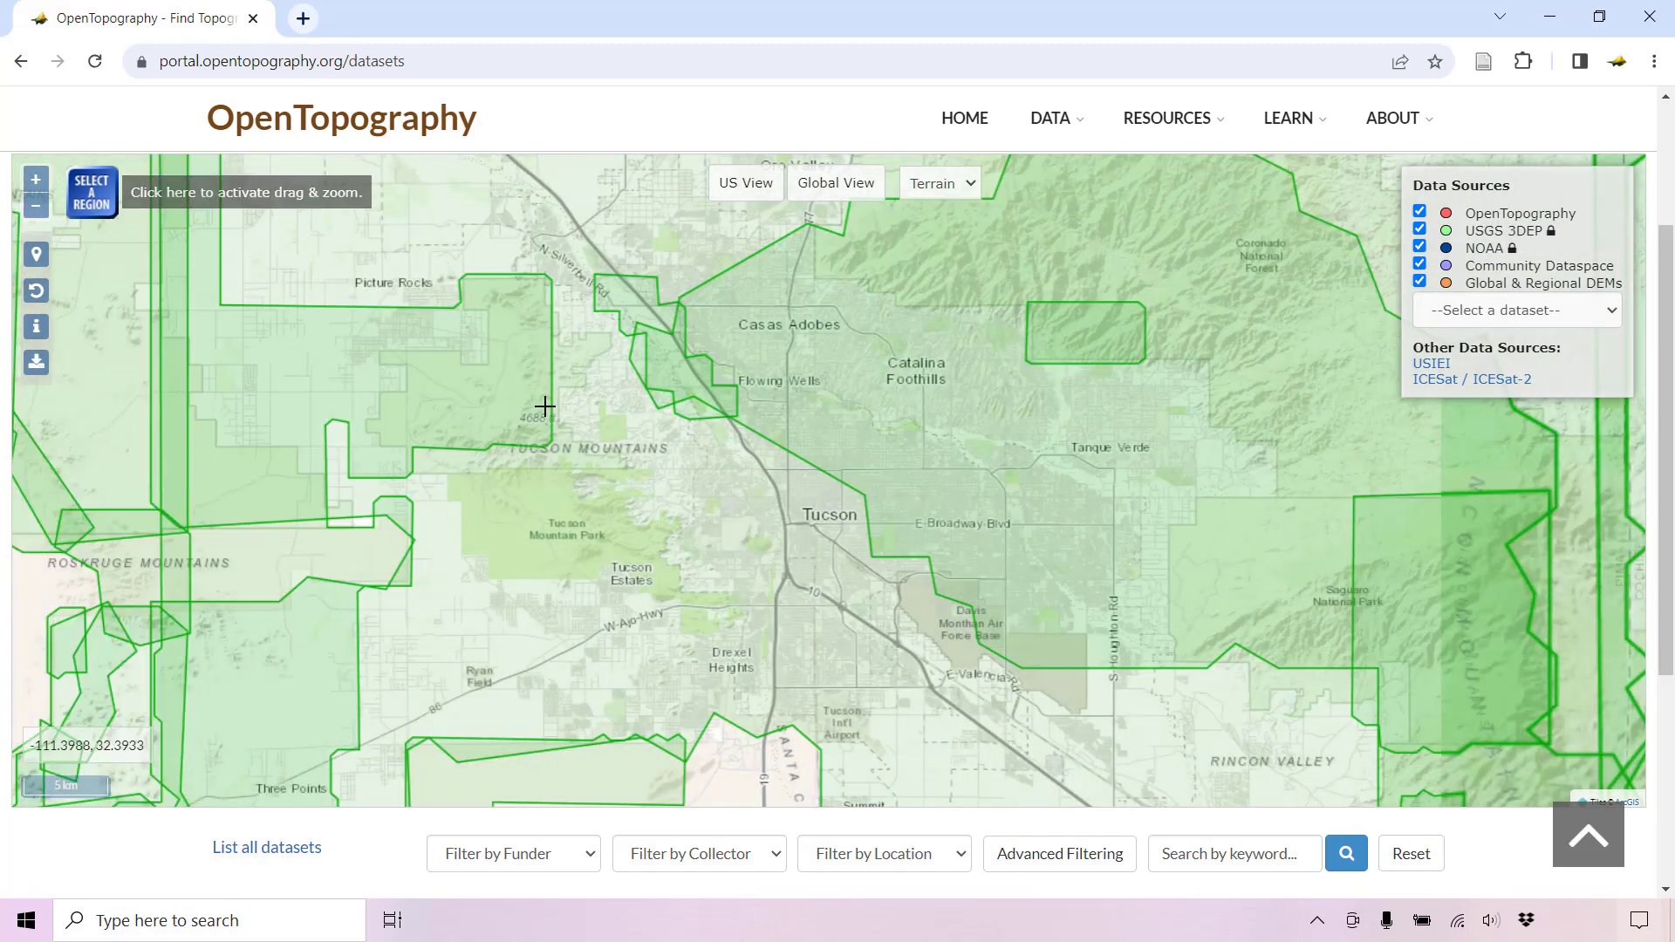
- Box-search central Tucson for its 13 datasets and expand the AZ PimaCo 2 2021 details
left_click_drag(809, 489, 900, 560)
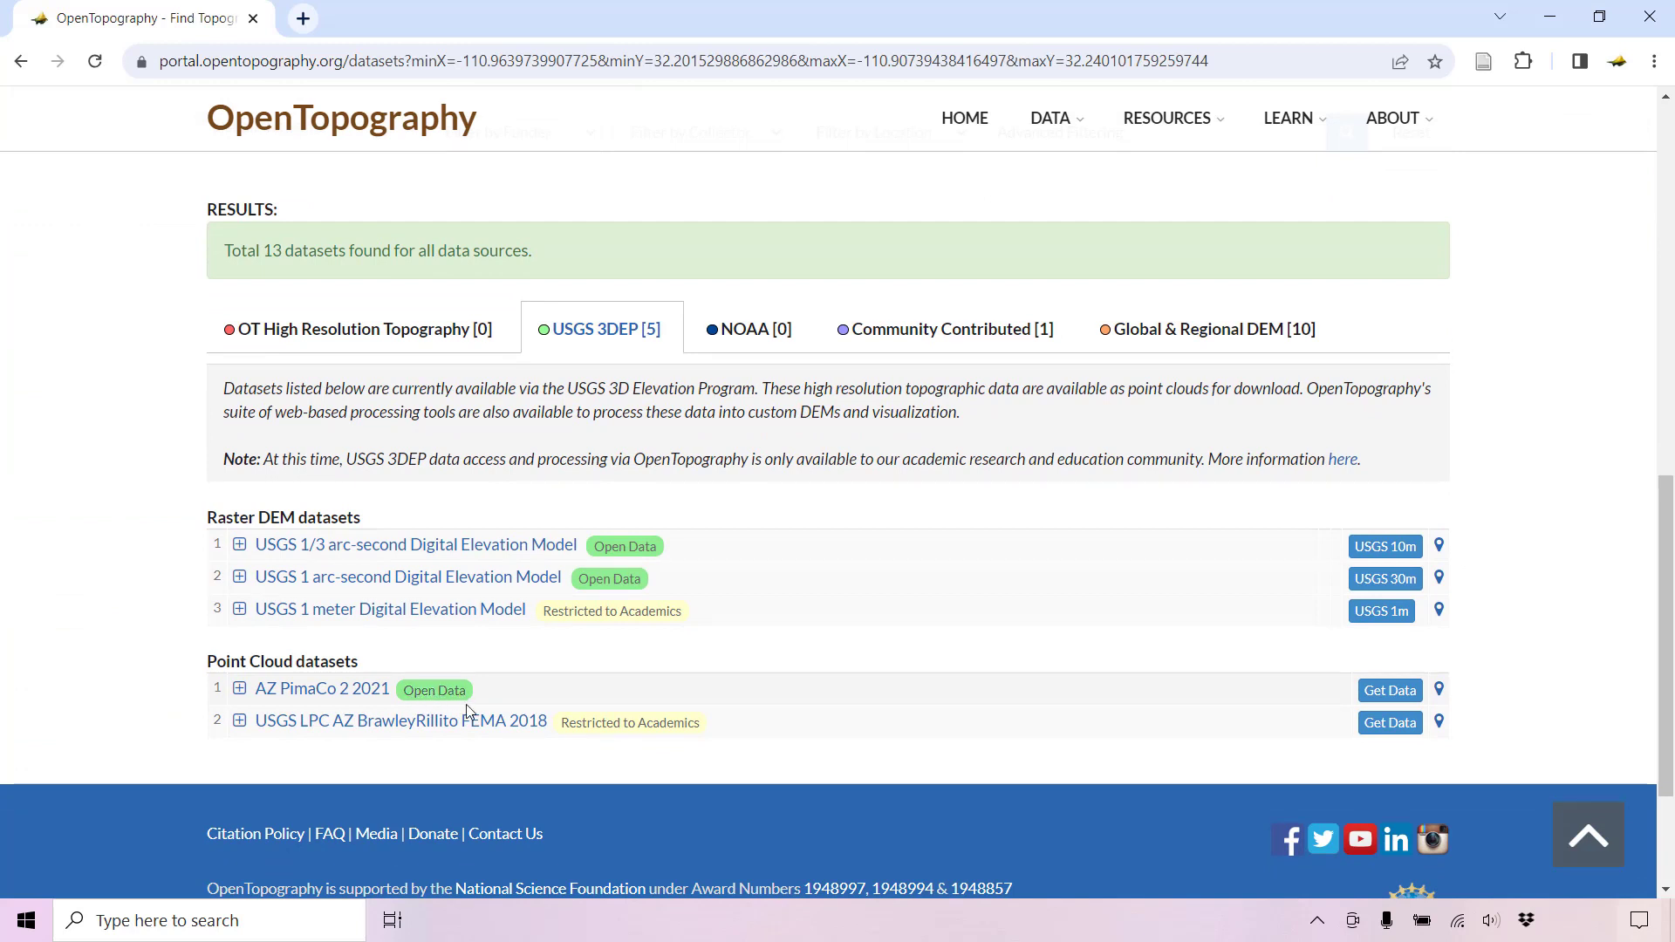
left_click(240, 695)
scroll(131, 670, "down", 2)
scroll(135, 670, "down", 1)
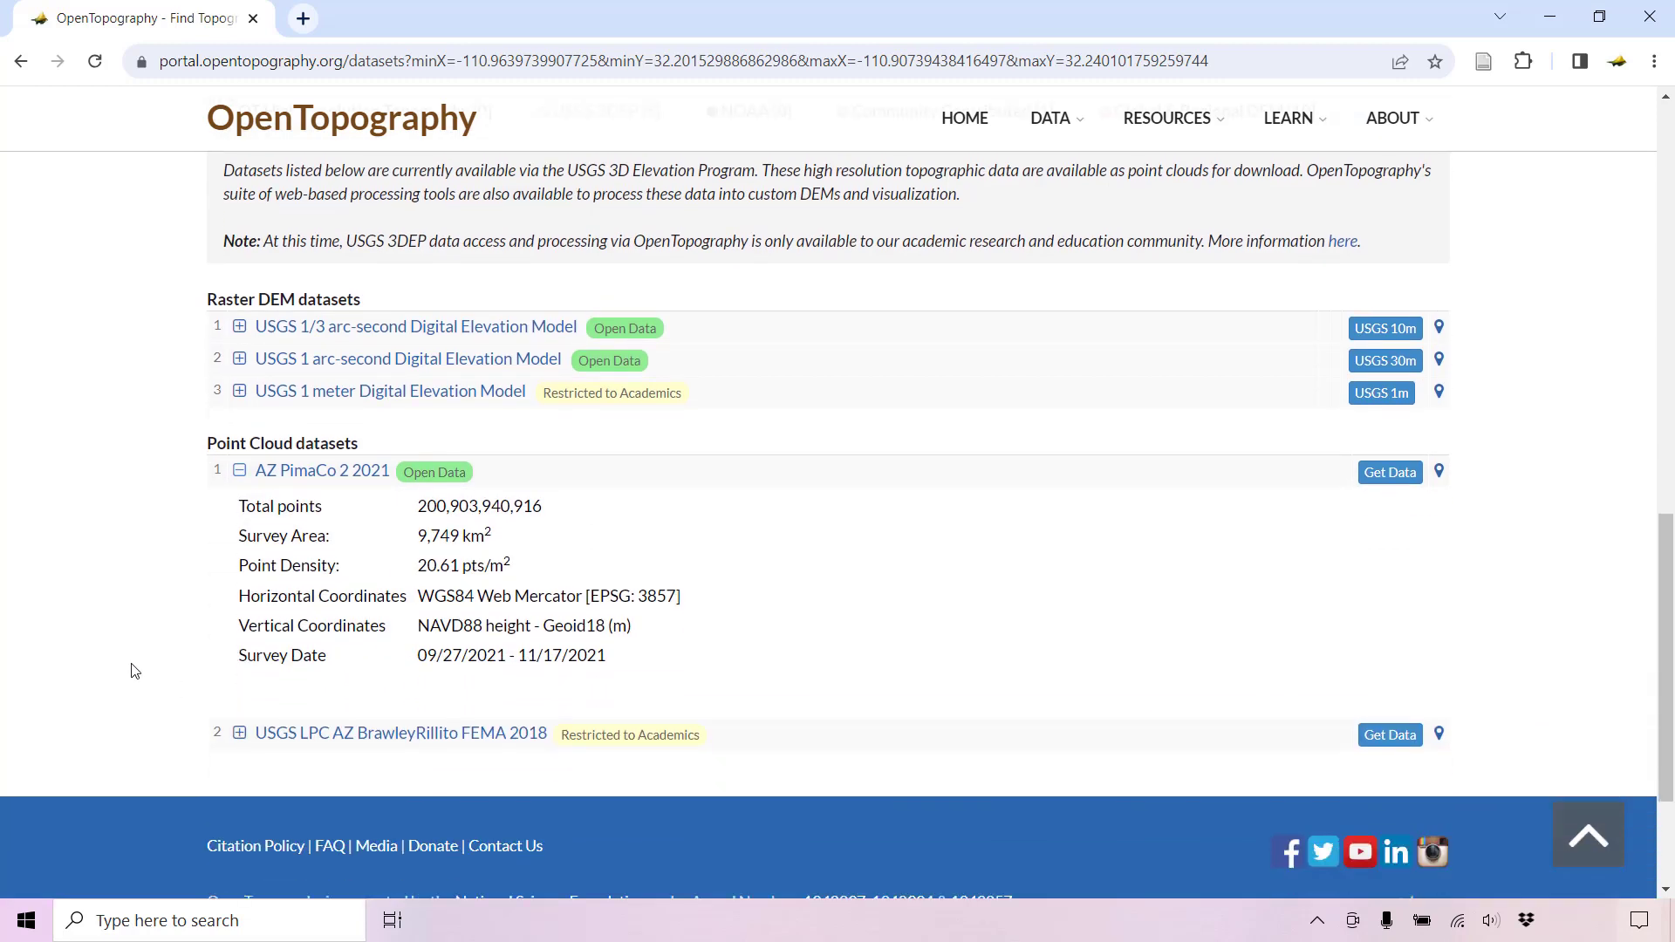
scroll(134, 670, "up", 1)
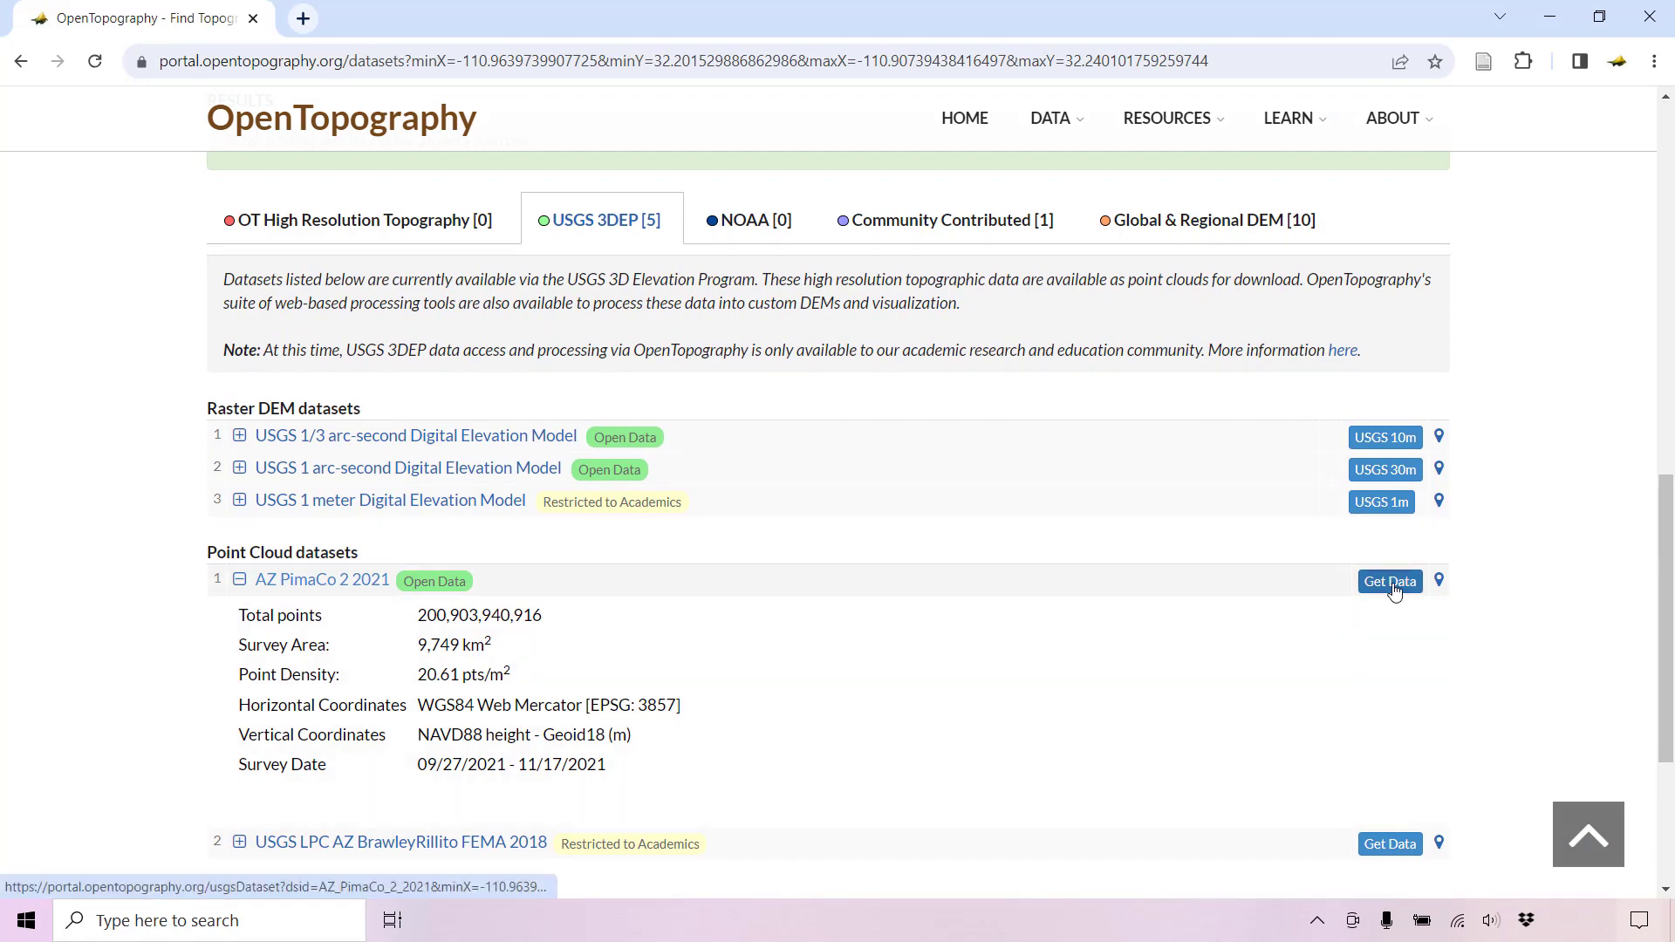
- Open the AZ PimaCo 2 2021 data page and draw a selection box over the University of Arizona campus
left_click(1392, 583)
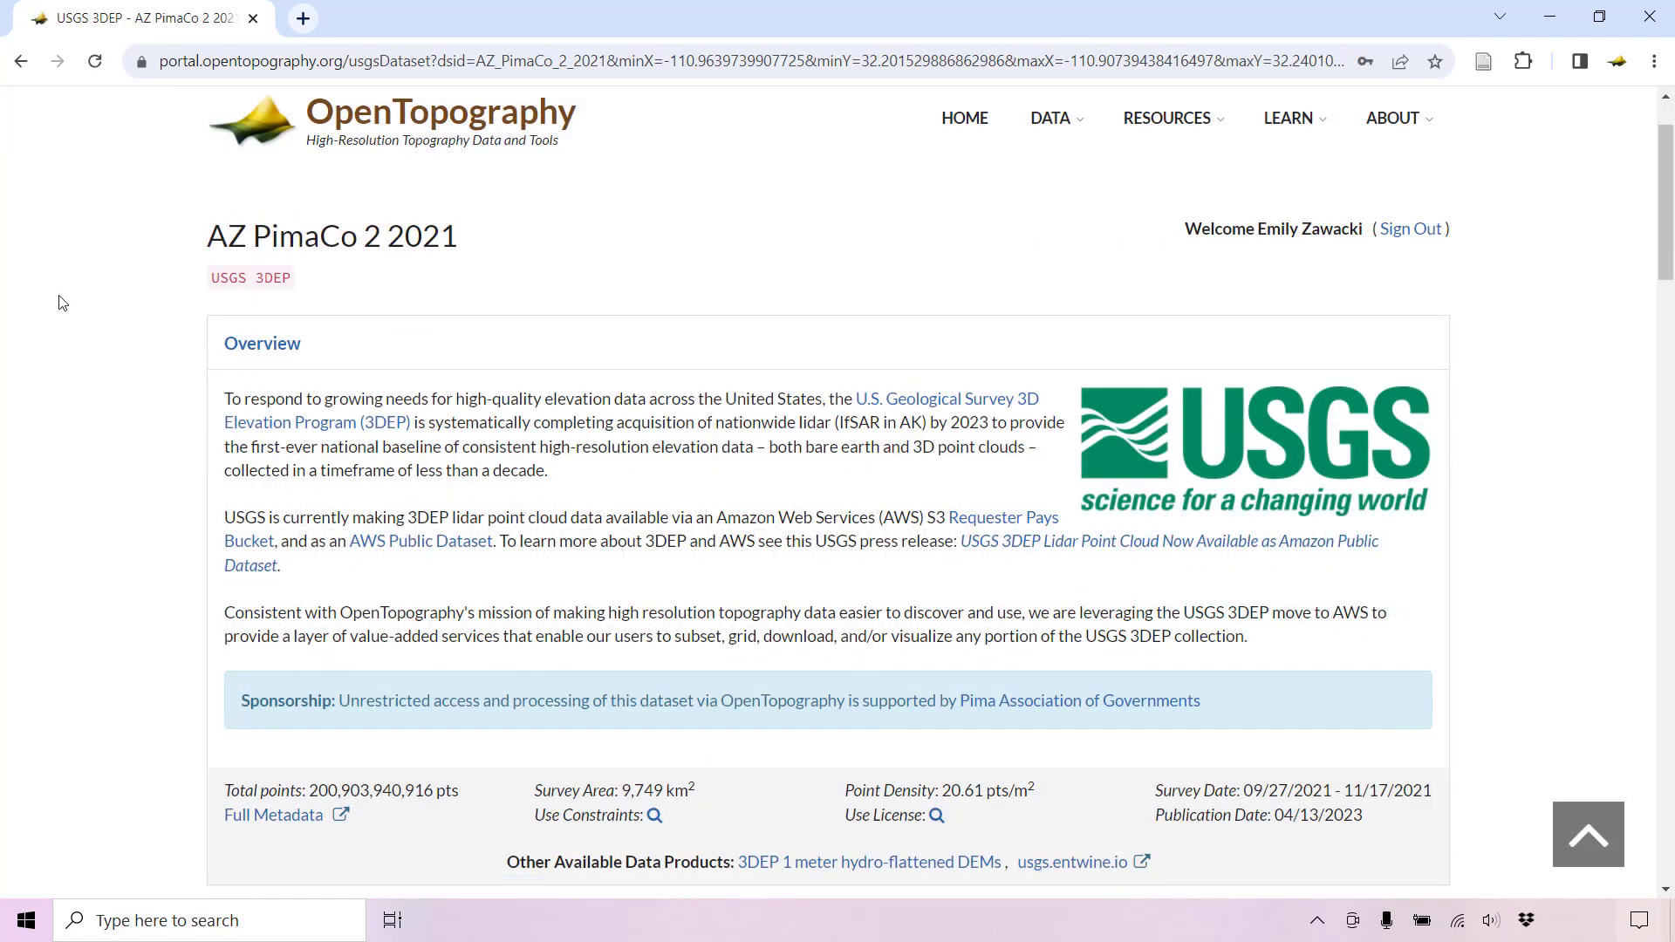
scroll(62, 302, "down", 6)
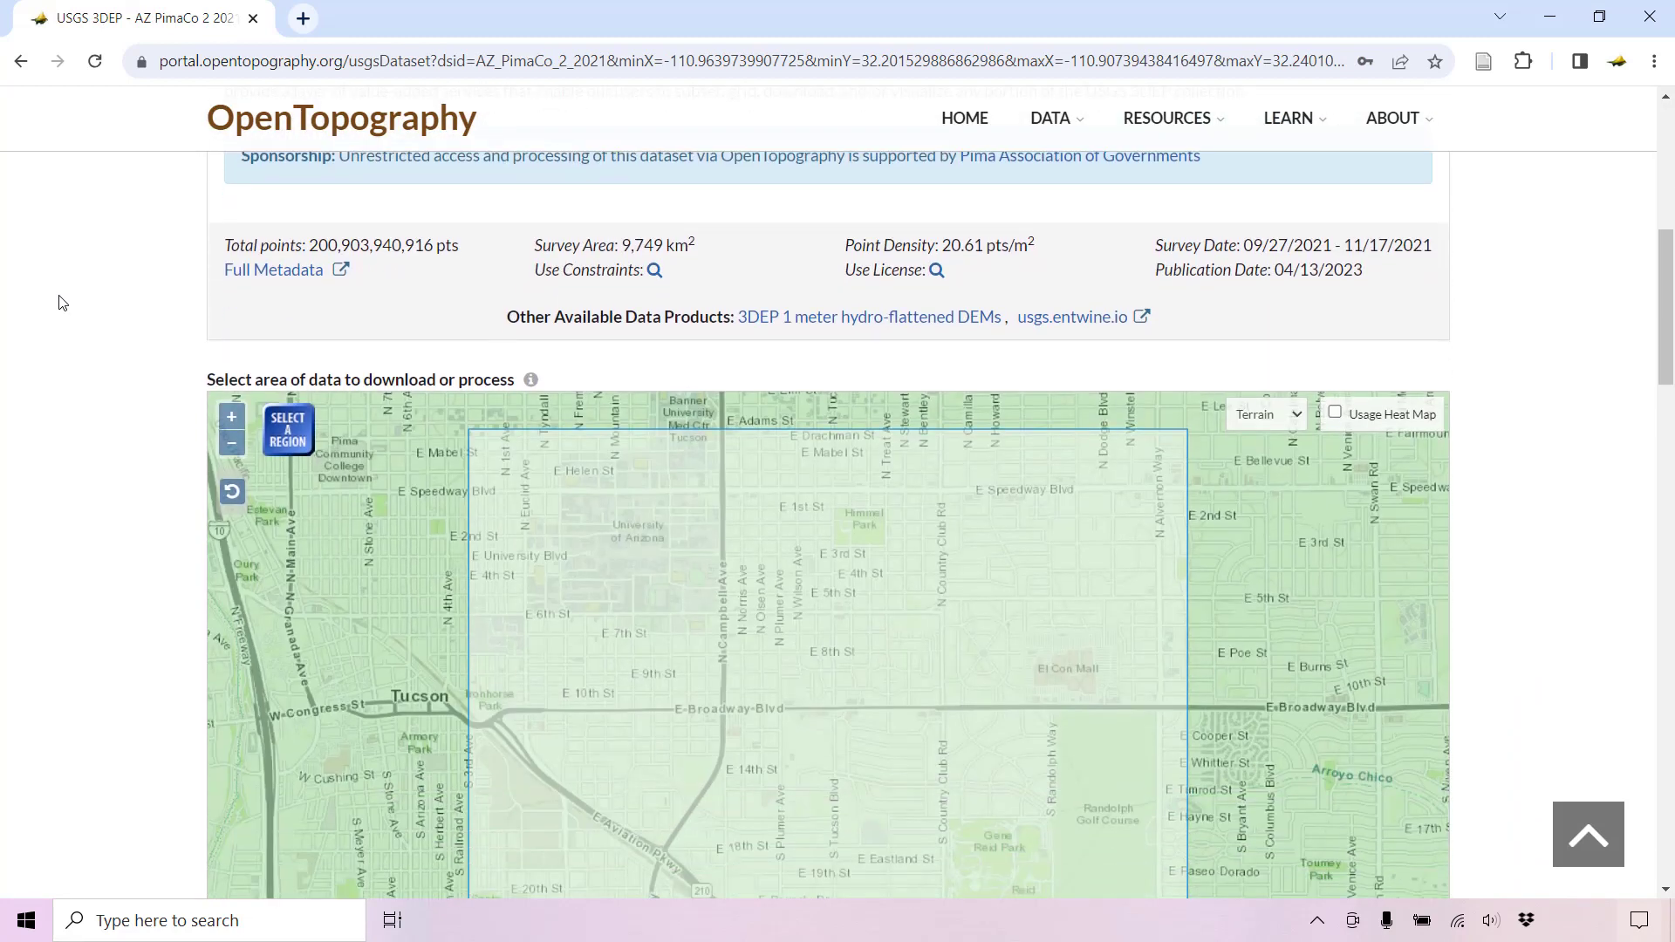
scroll(62, 302, "down", 1)
scroll(58, 299, "down", 1)
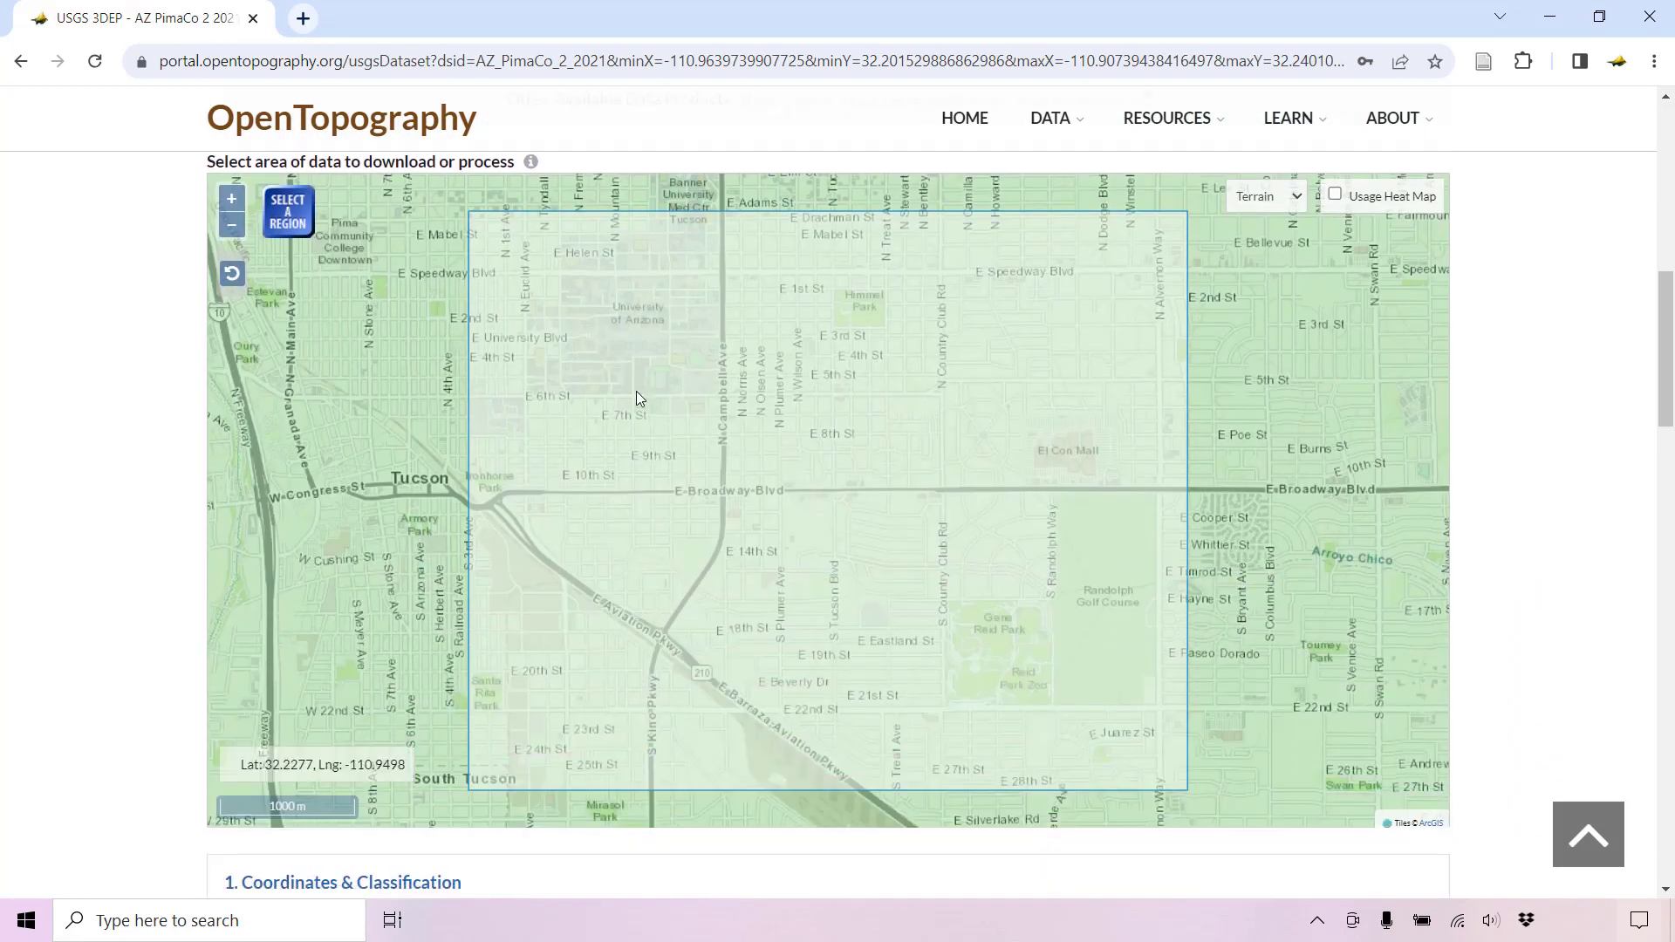
left_click_drag(636, 398, 672, 480)
scroll(642, 442, "up", 1)
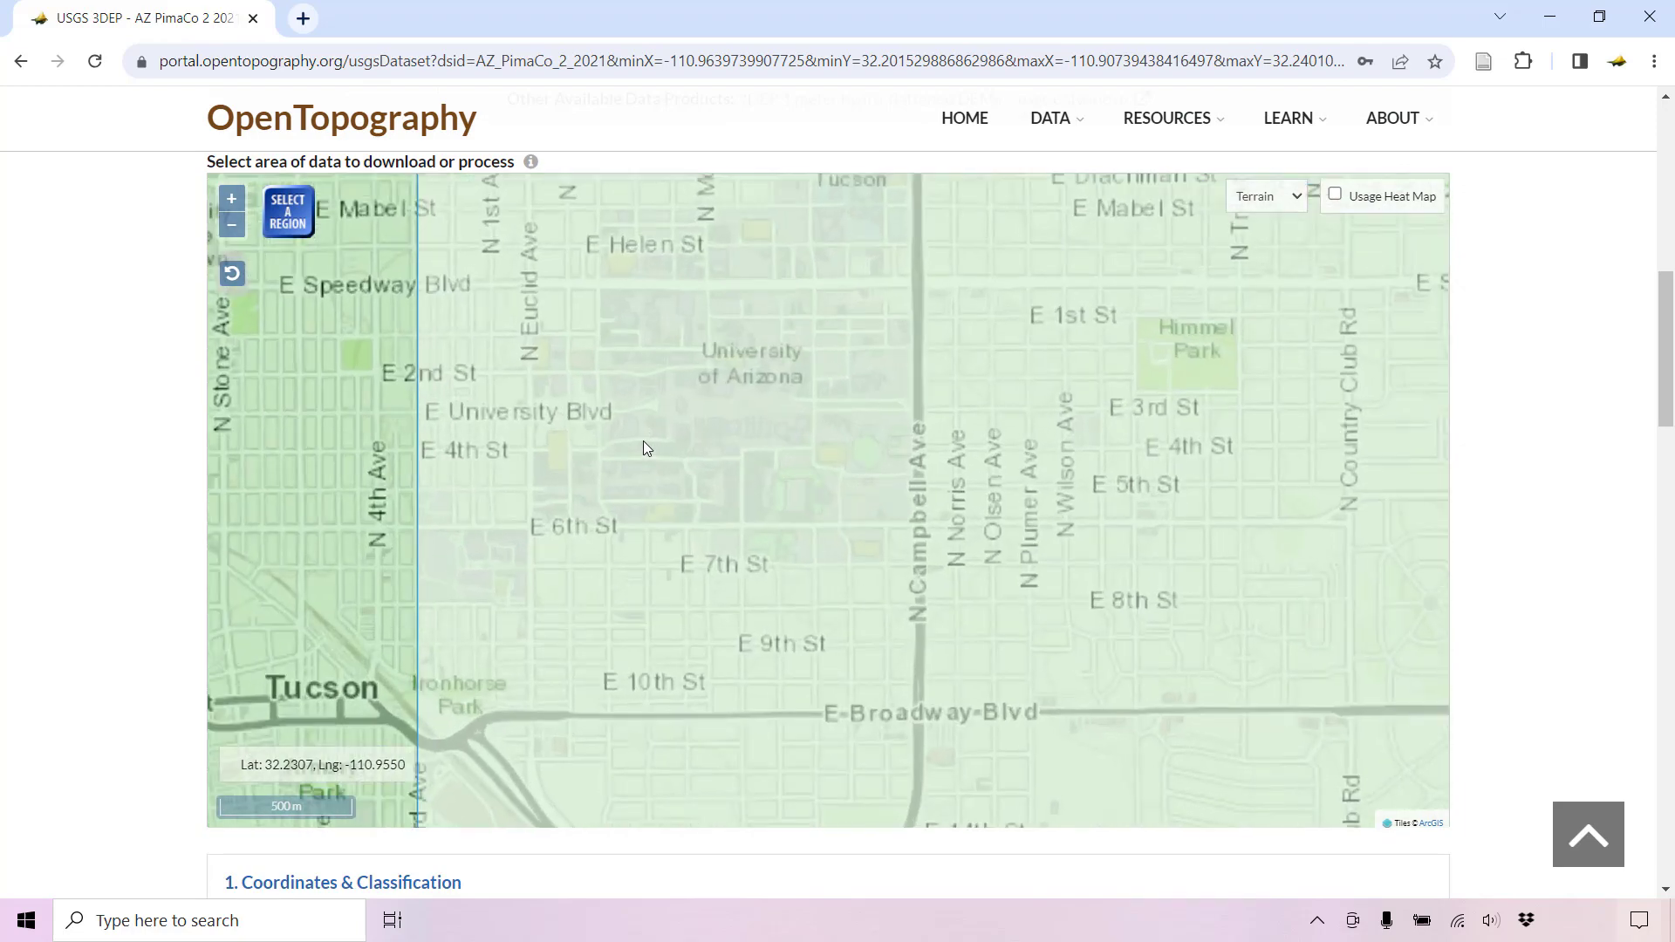
left_click(295, 219)
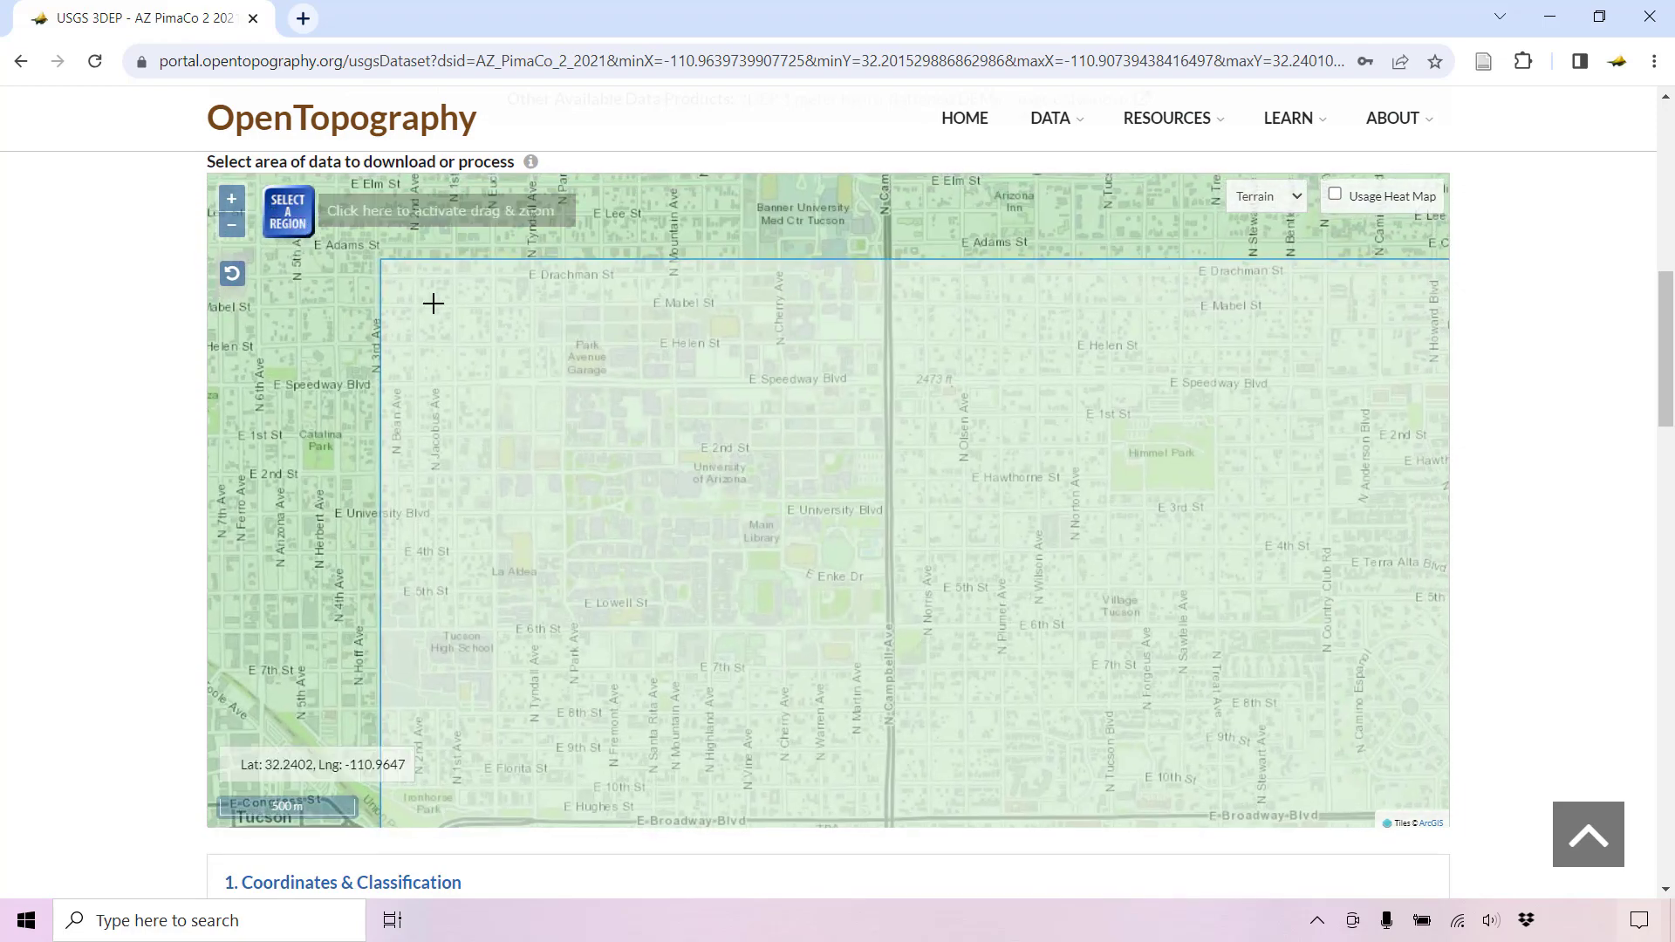
mouse_move(565, 389)
left_mouse_down()
mouse_move(821, 664)
mouse_move(923, 697)
left_mouse_up()
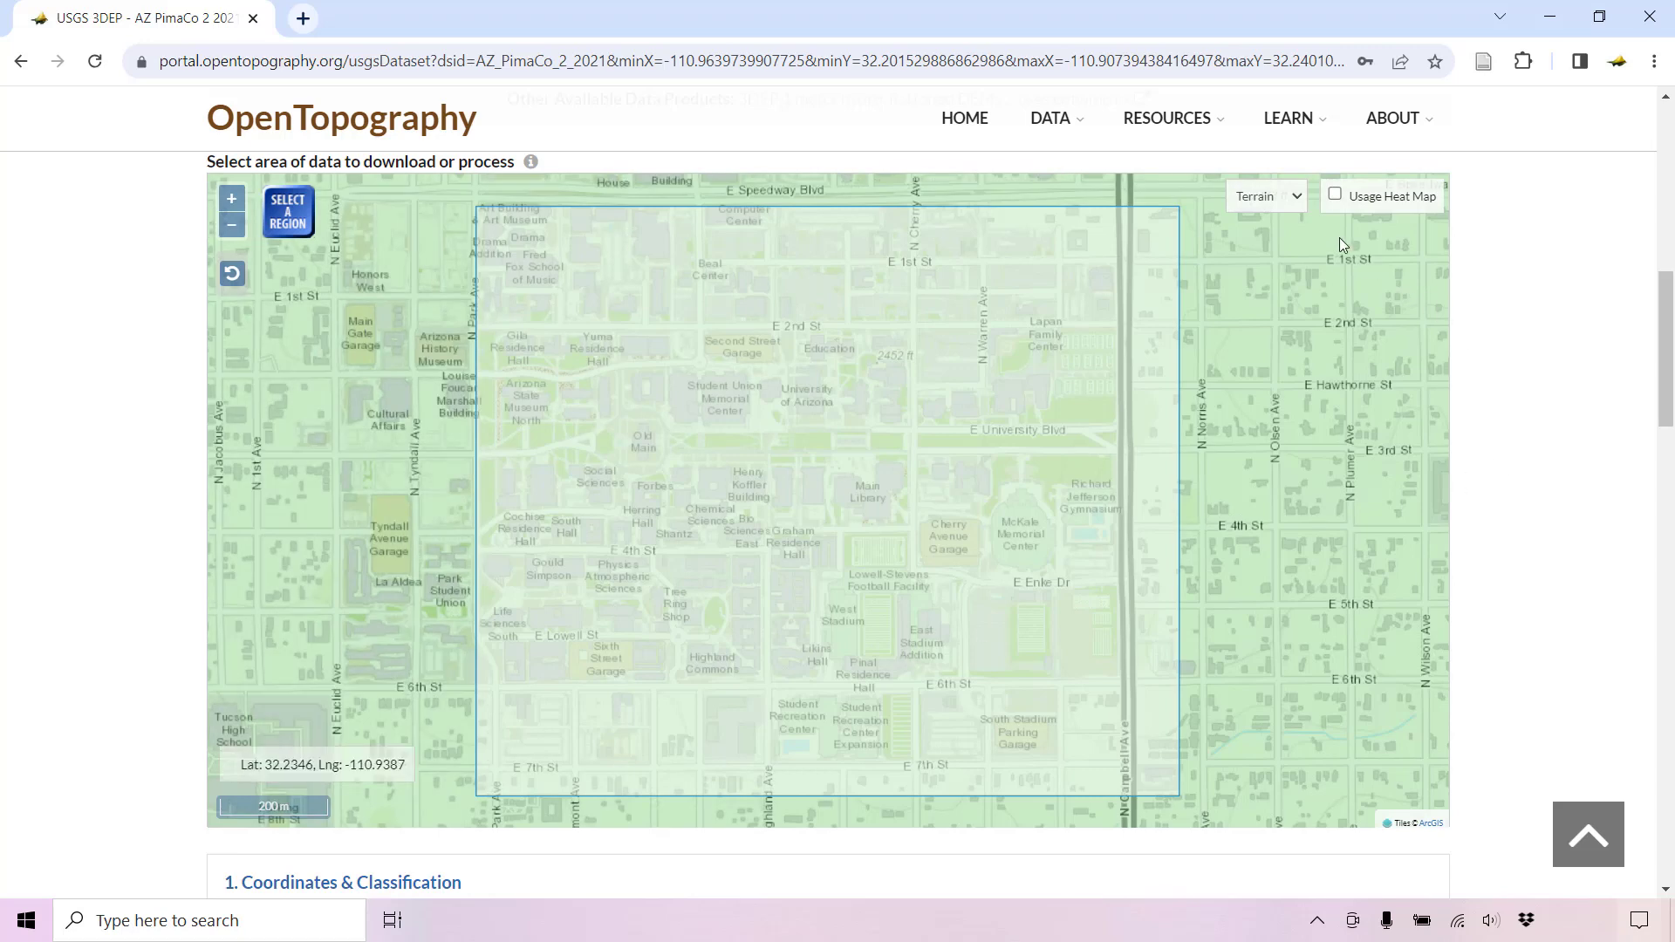
- Preview the Satellite and Hybrid basemaps, then return the map to Terrain
left_click(1284, 199)
left_click(1298, 239)
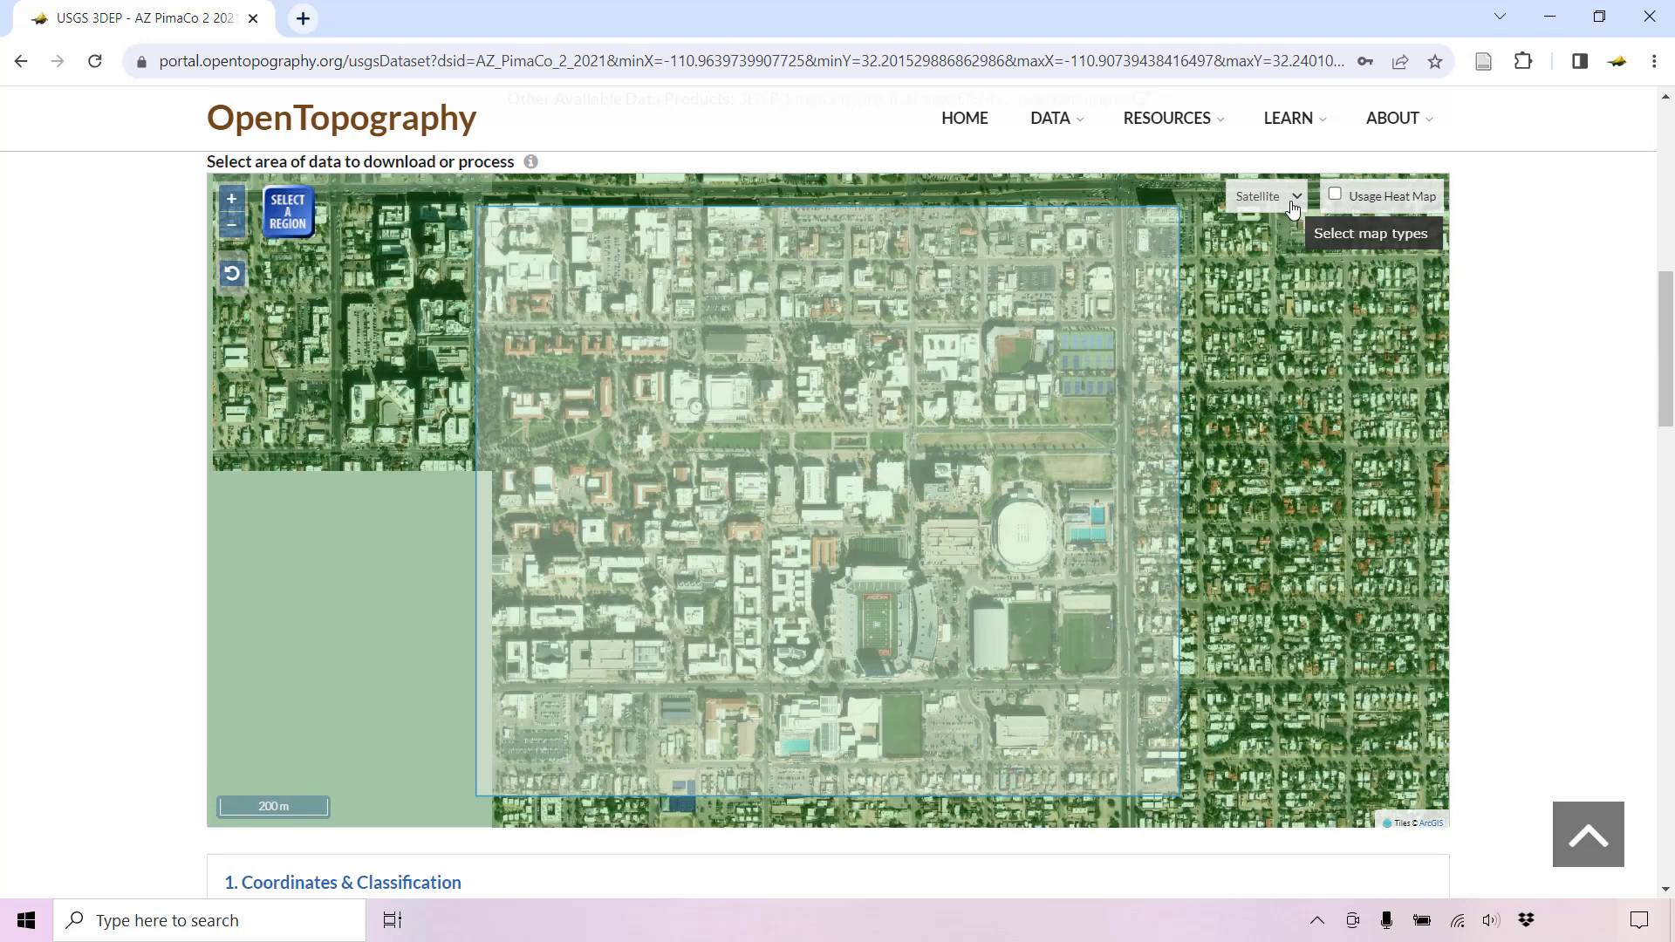
left_click(1293, 205)
left_click(1280, 253)
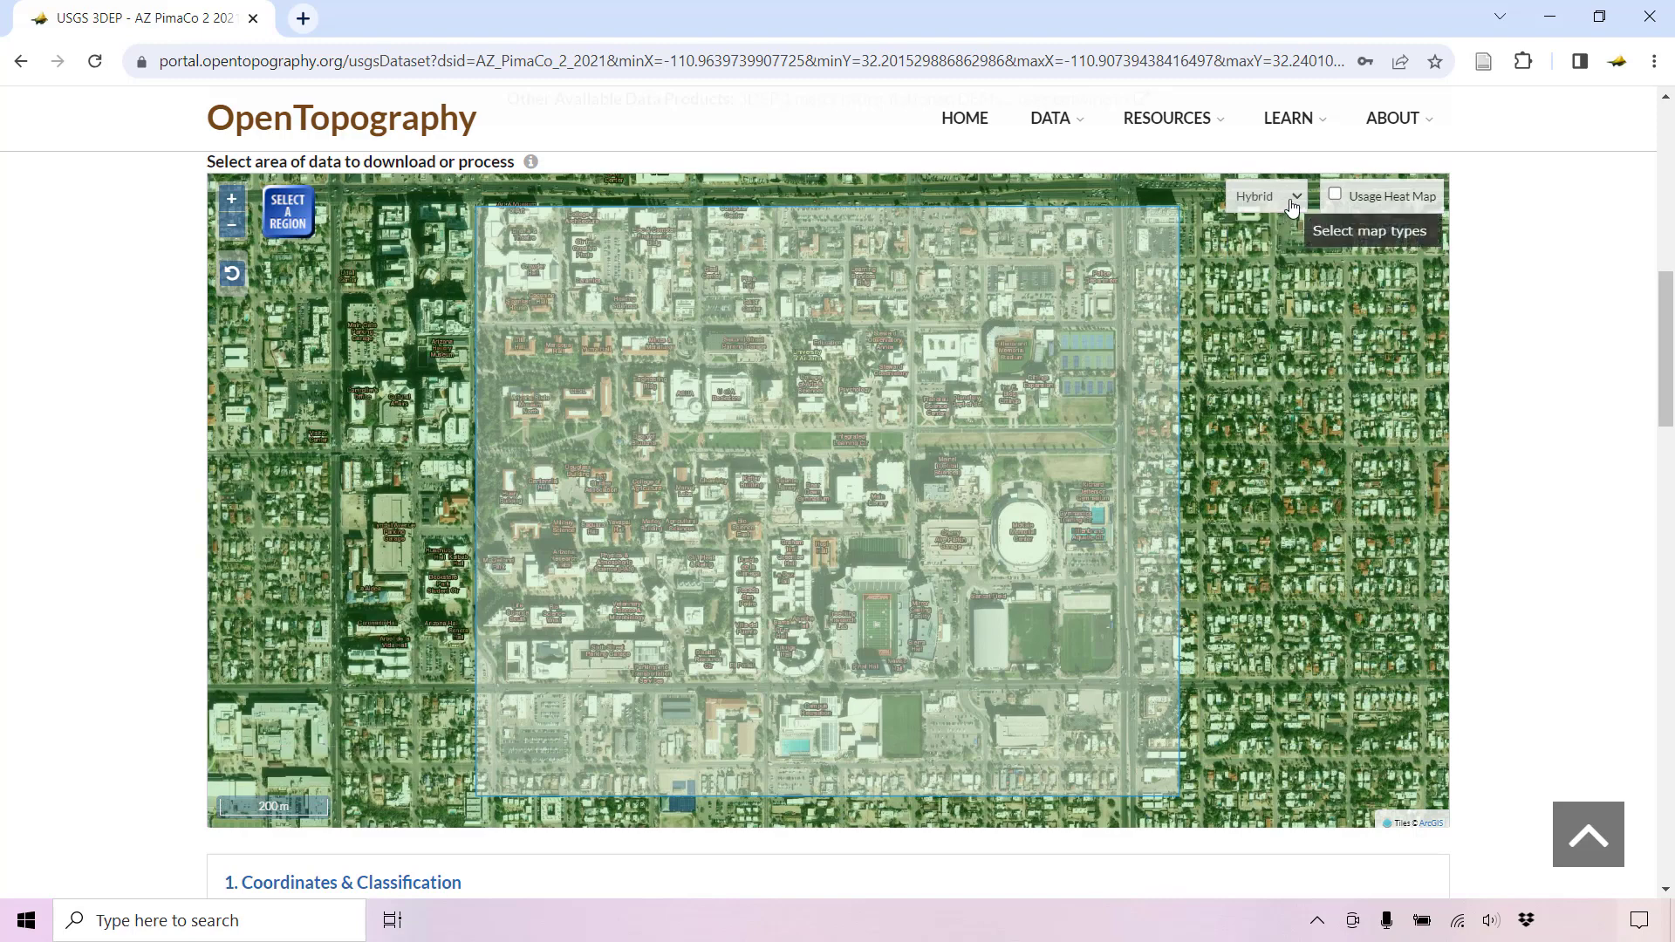
left_click(1293, 206)
left_click(1269, 218)
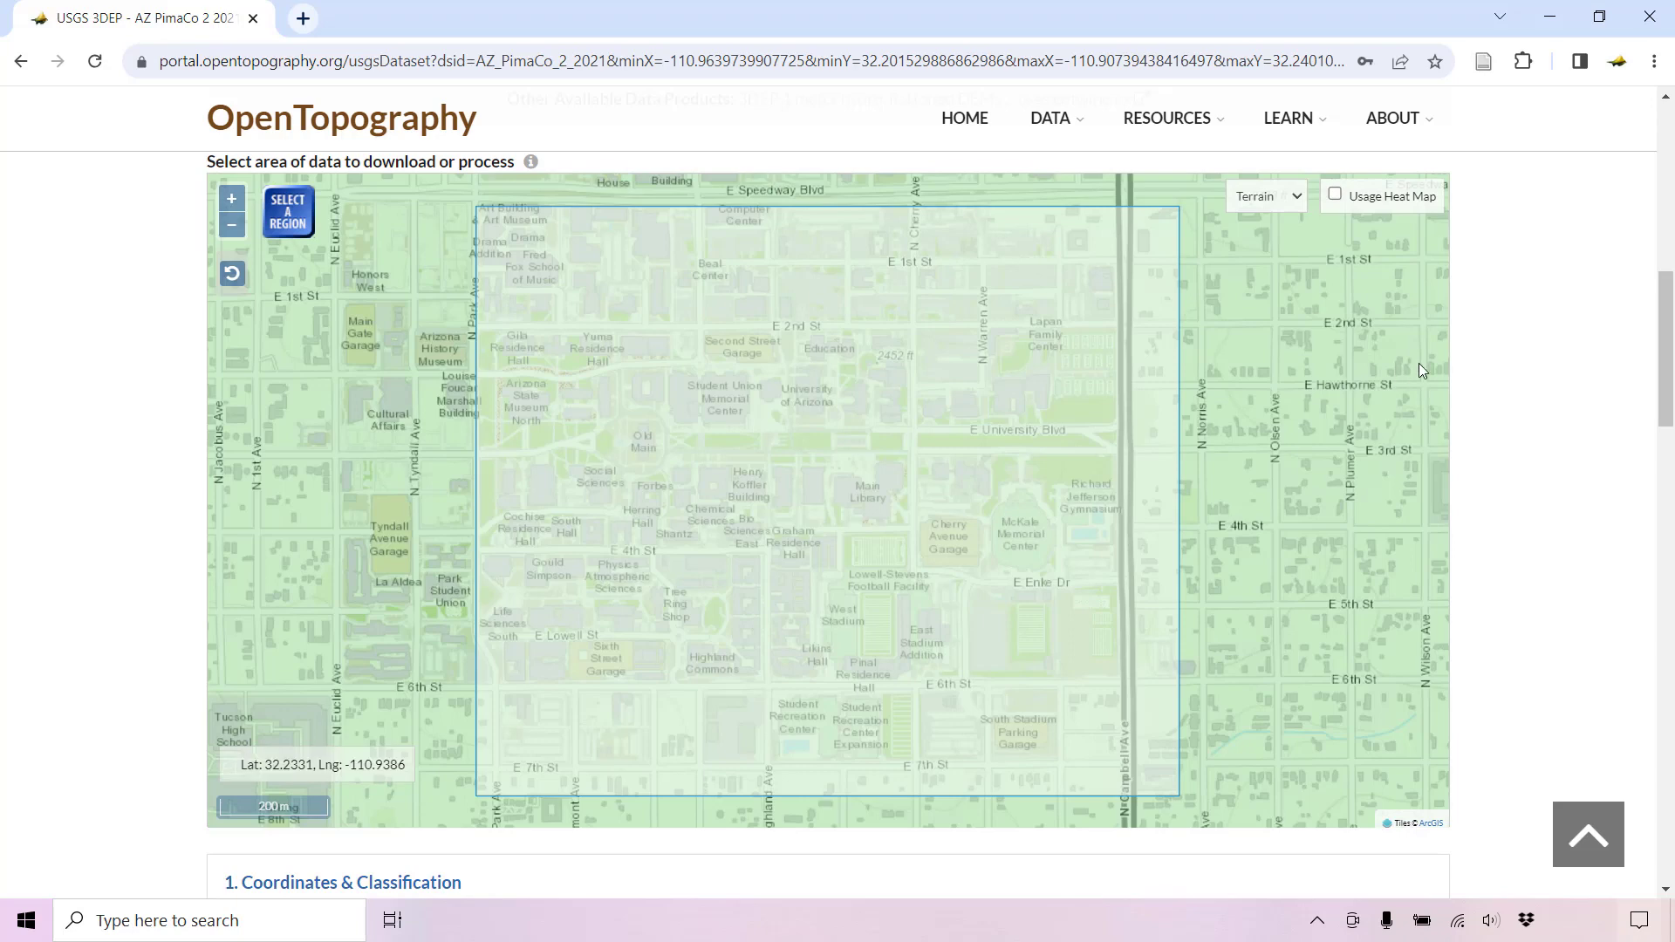
- Tick Exclude Noise for the roughly 32,178,000-point area and leave output coordinates at UTM zone 12
scroll(86, 520, "down", 6)
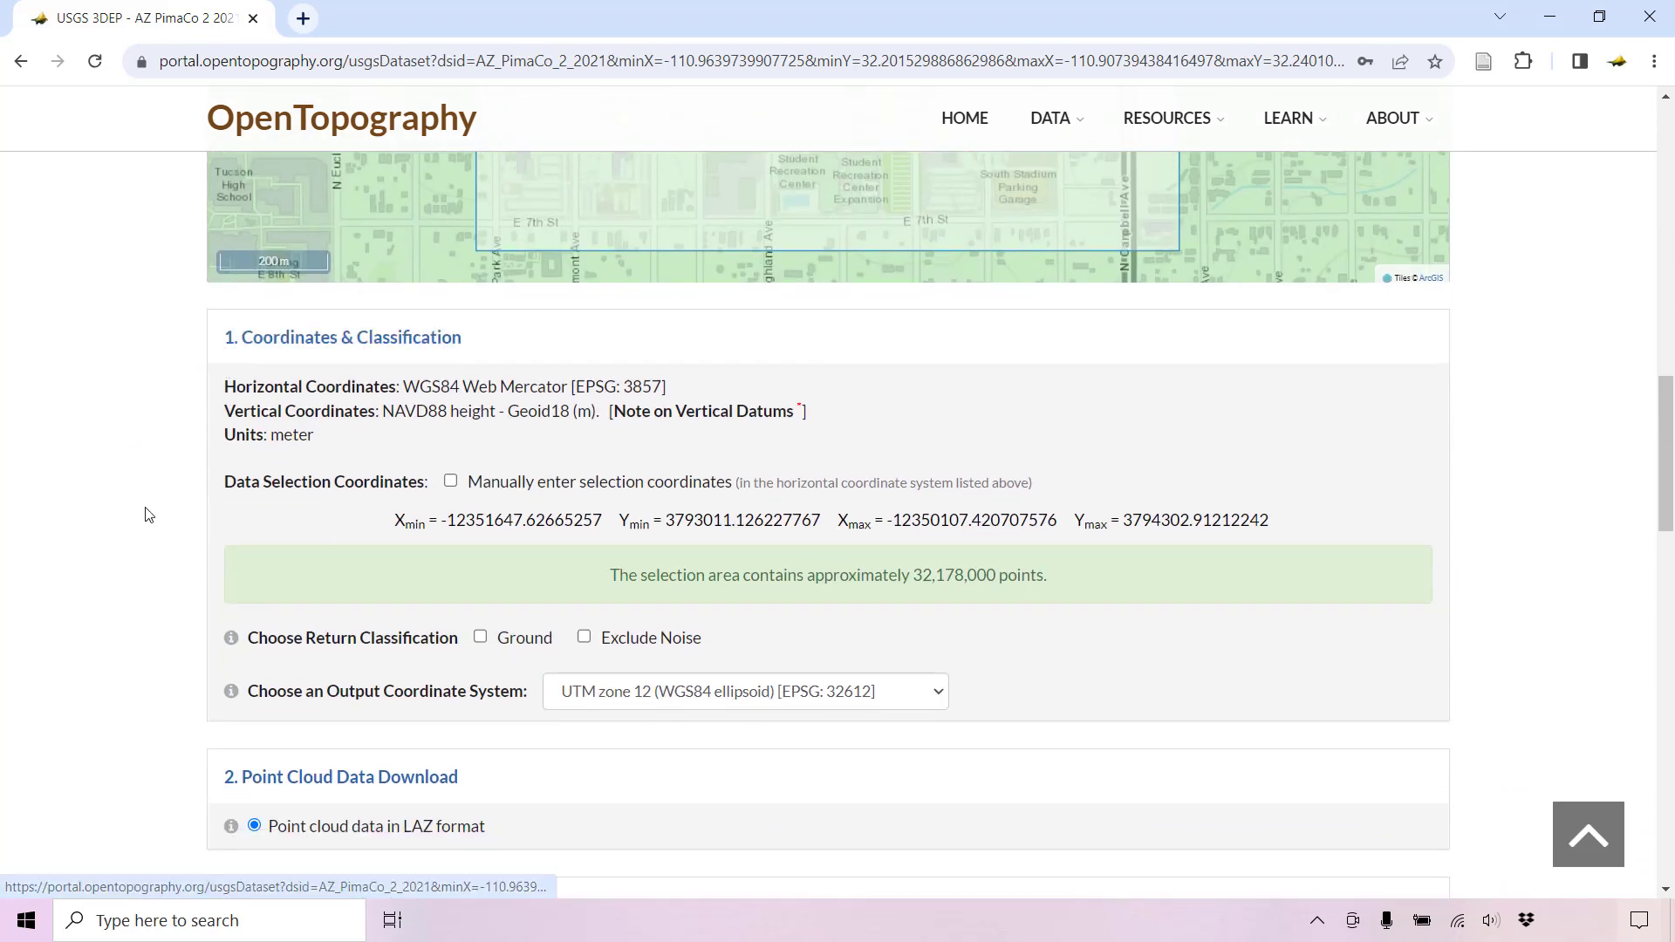
left_click(942, 694)
left_click(1047, 696)
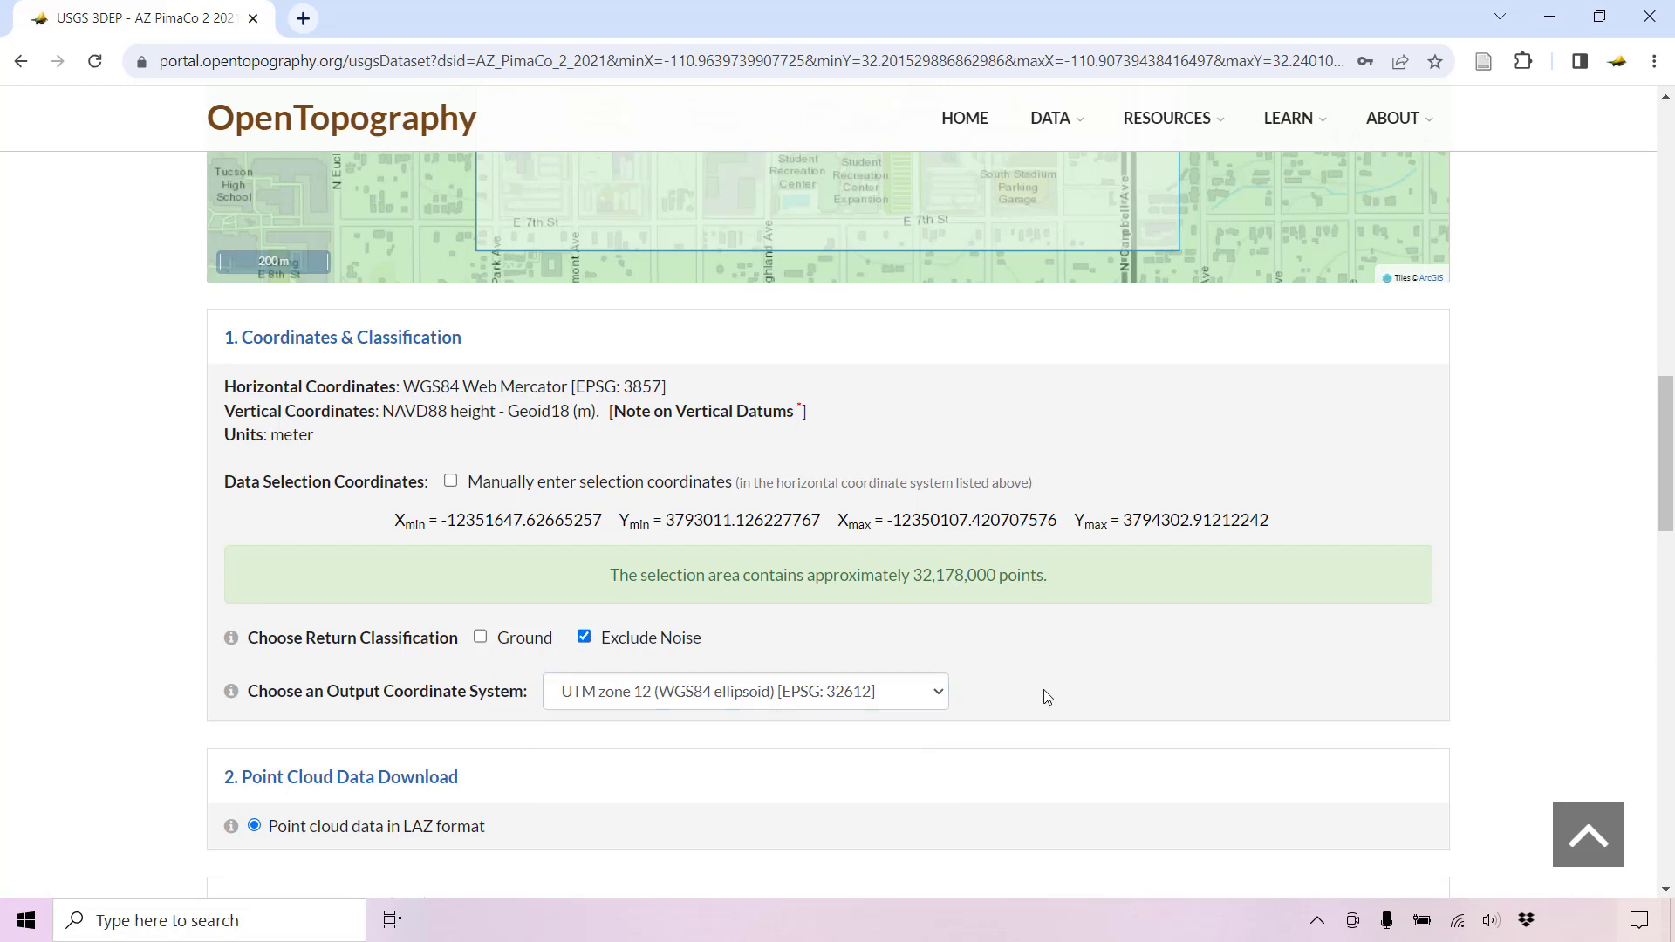
scroll(26, 574, "down", 3)
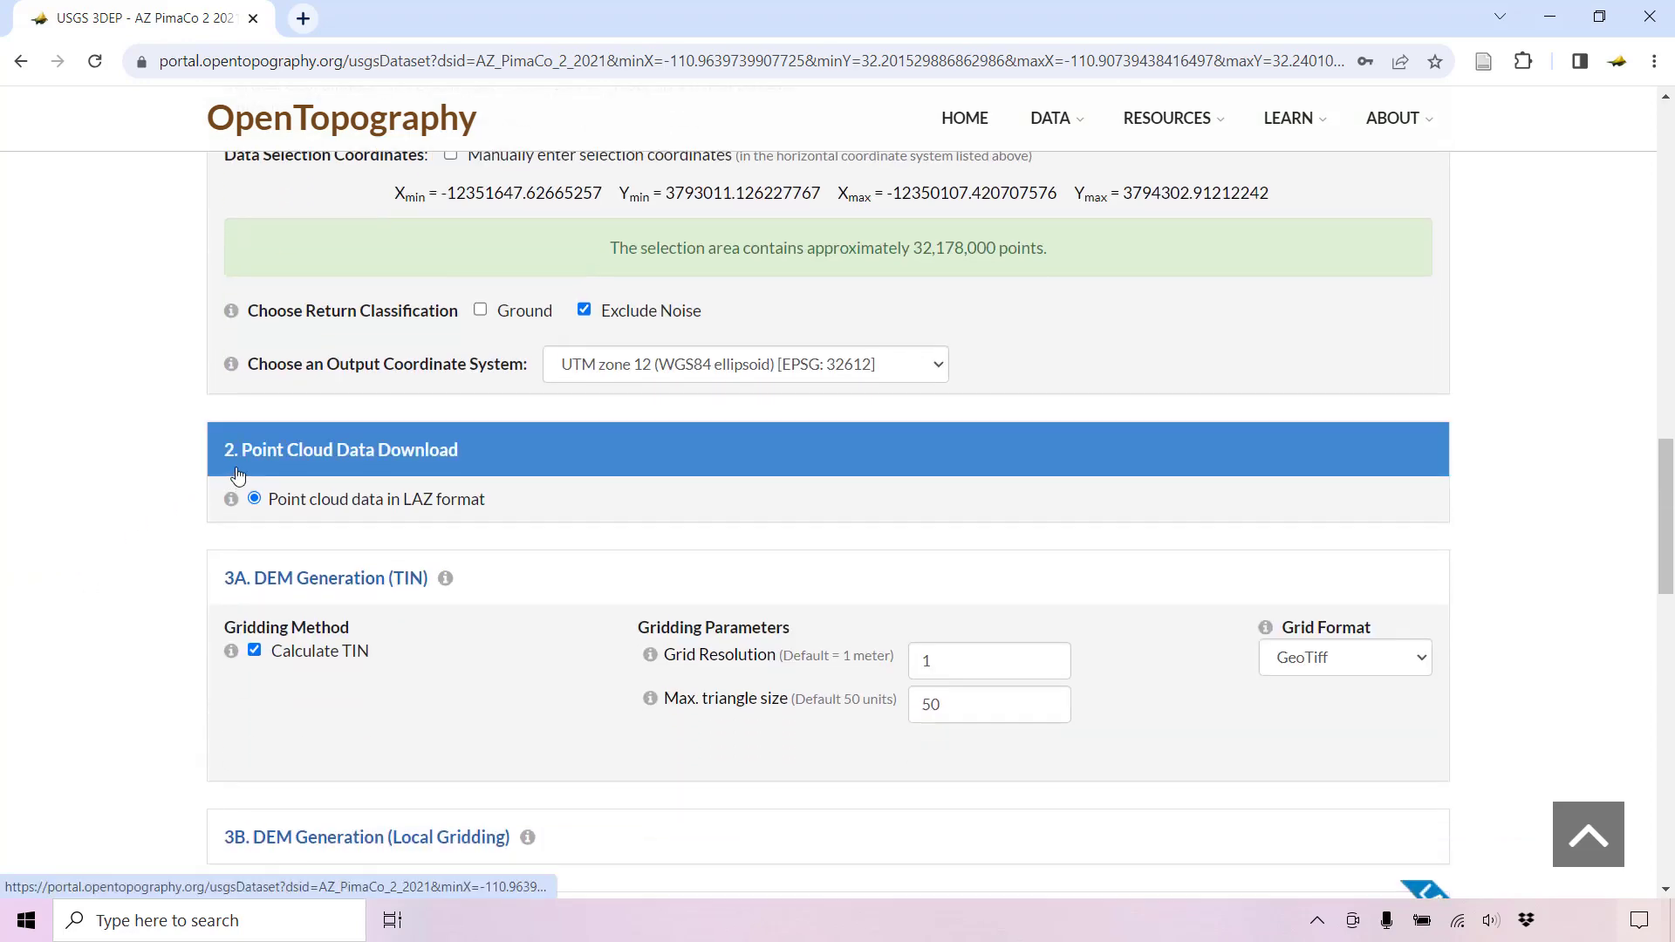
scroll(112, 486, "down", 2)
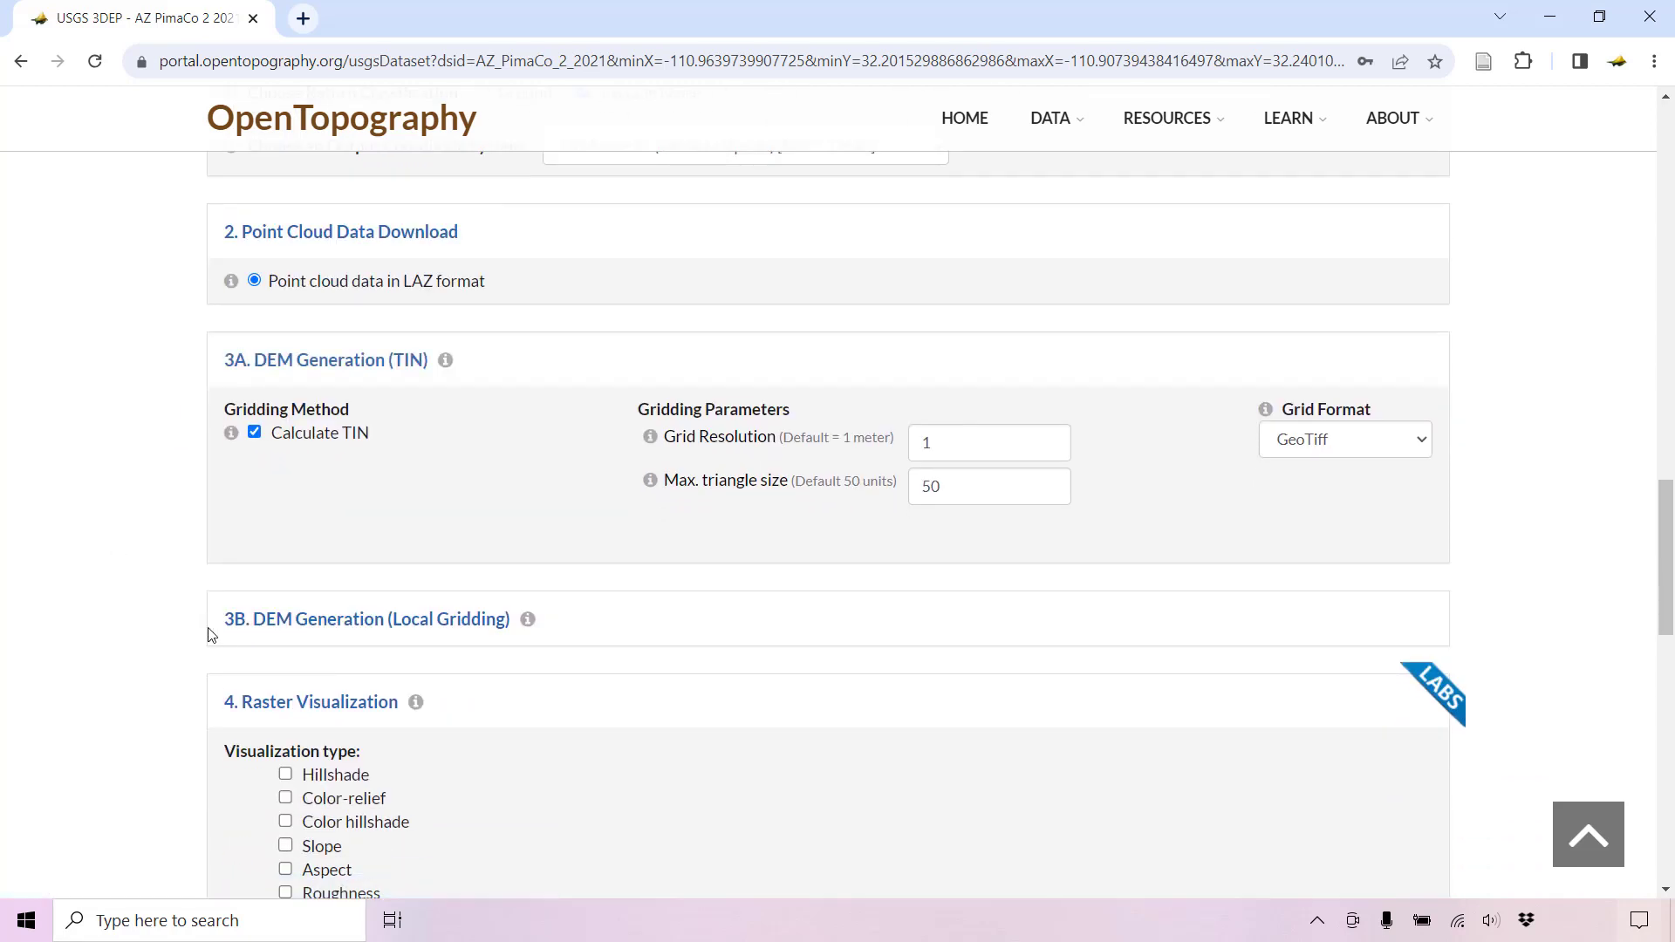
left_click(219, 643)
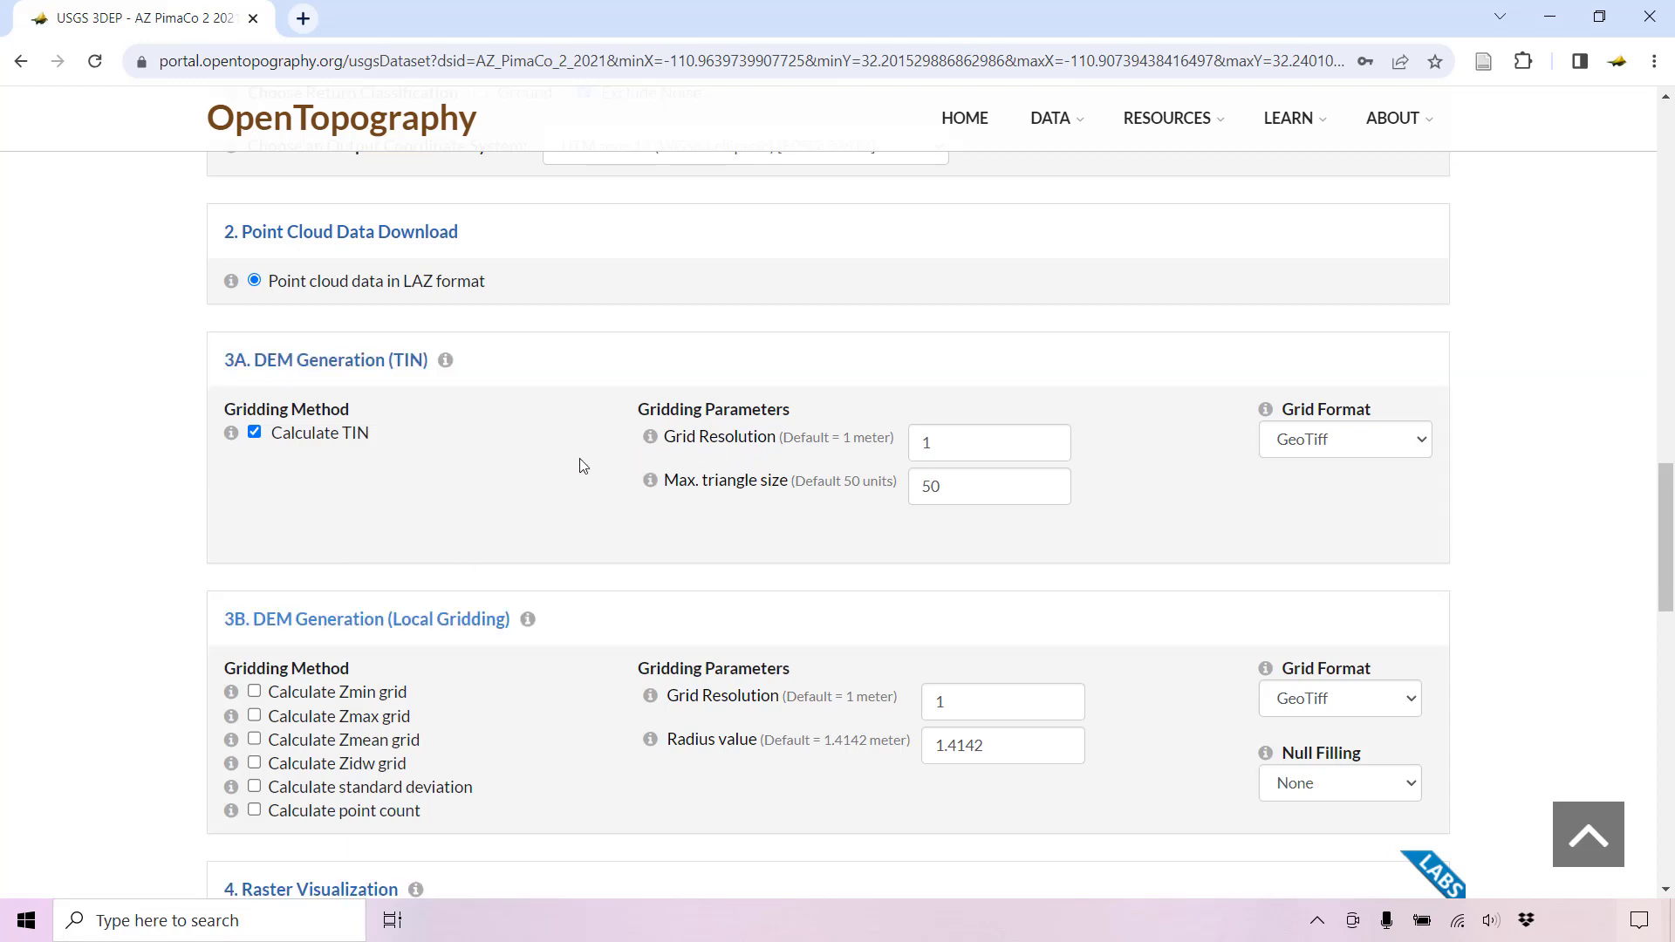
left_click(524, 621)
scroll(75, 468, "down", 3)
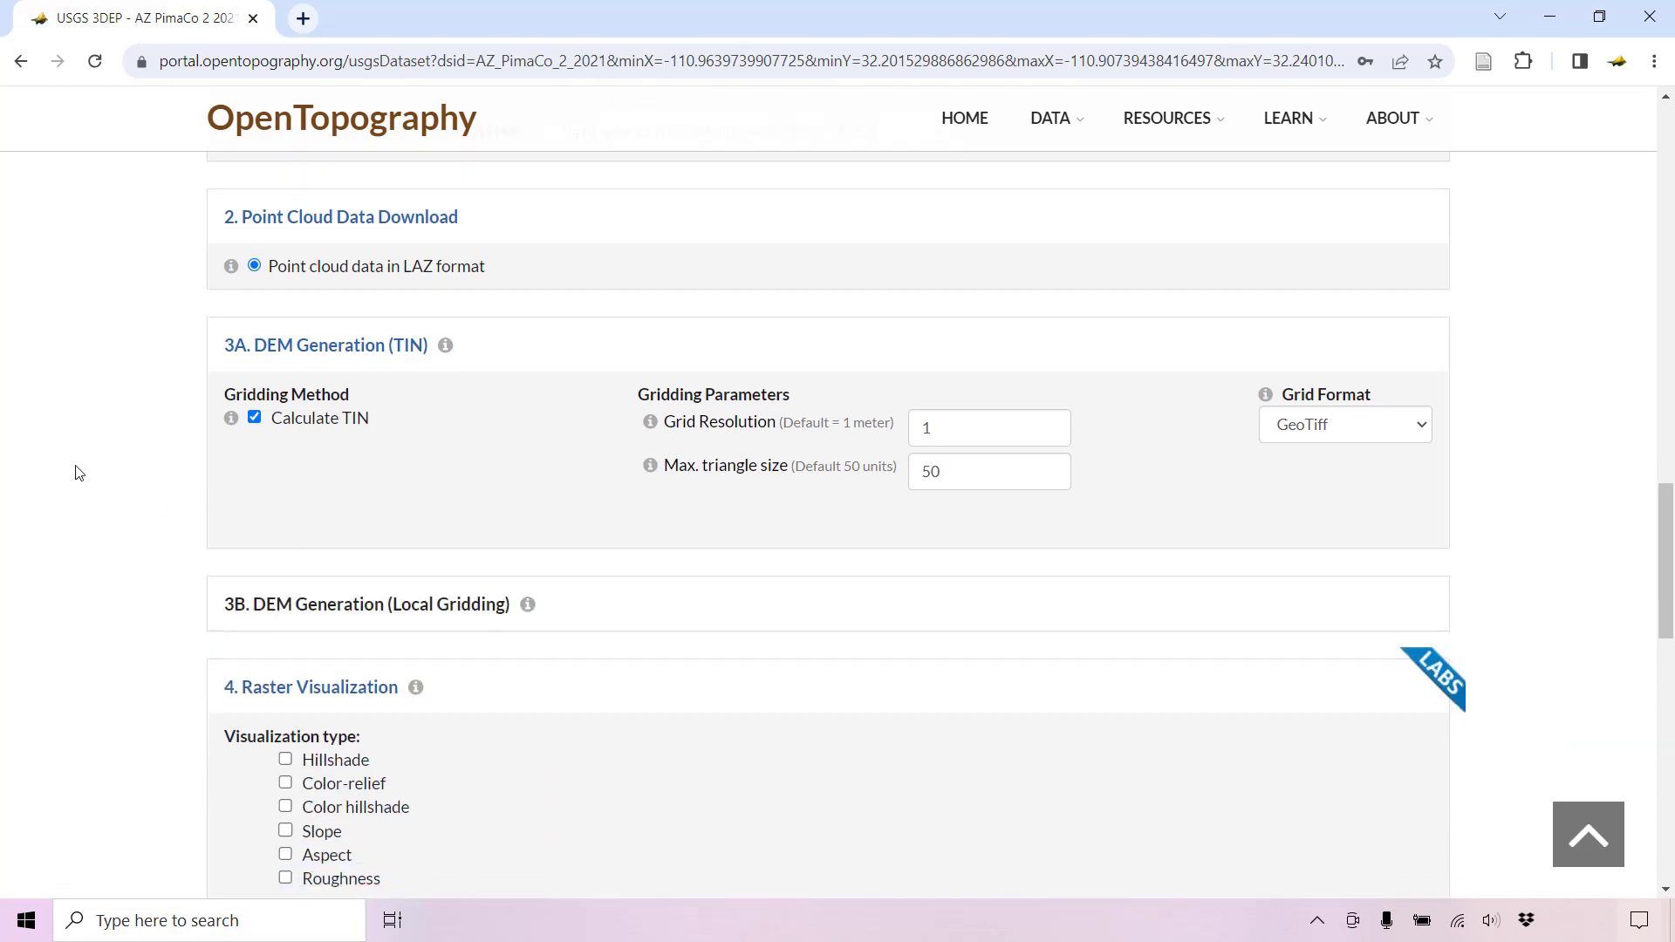
scroll(75, 472, "down", 1)
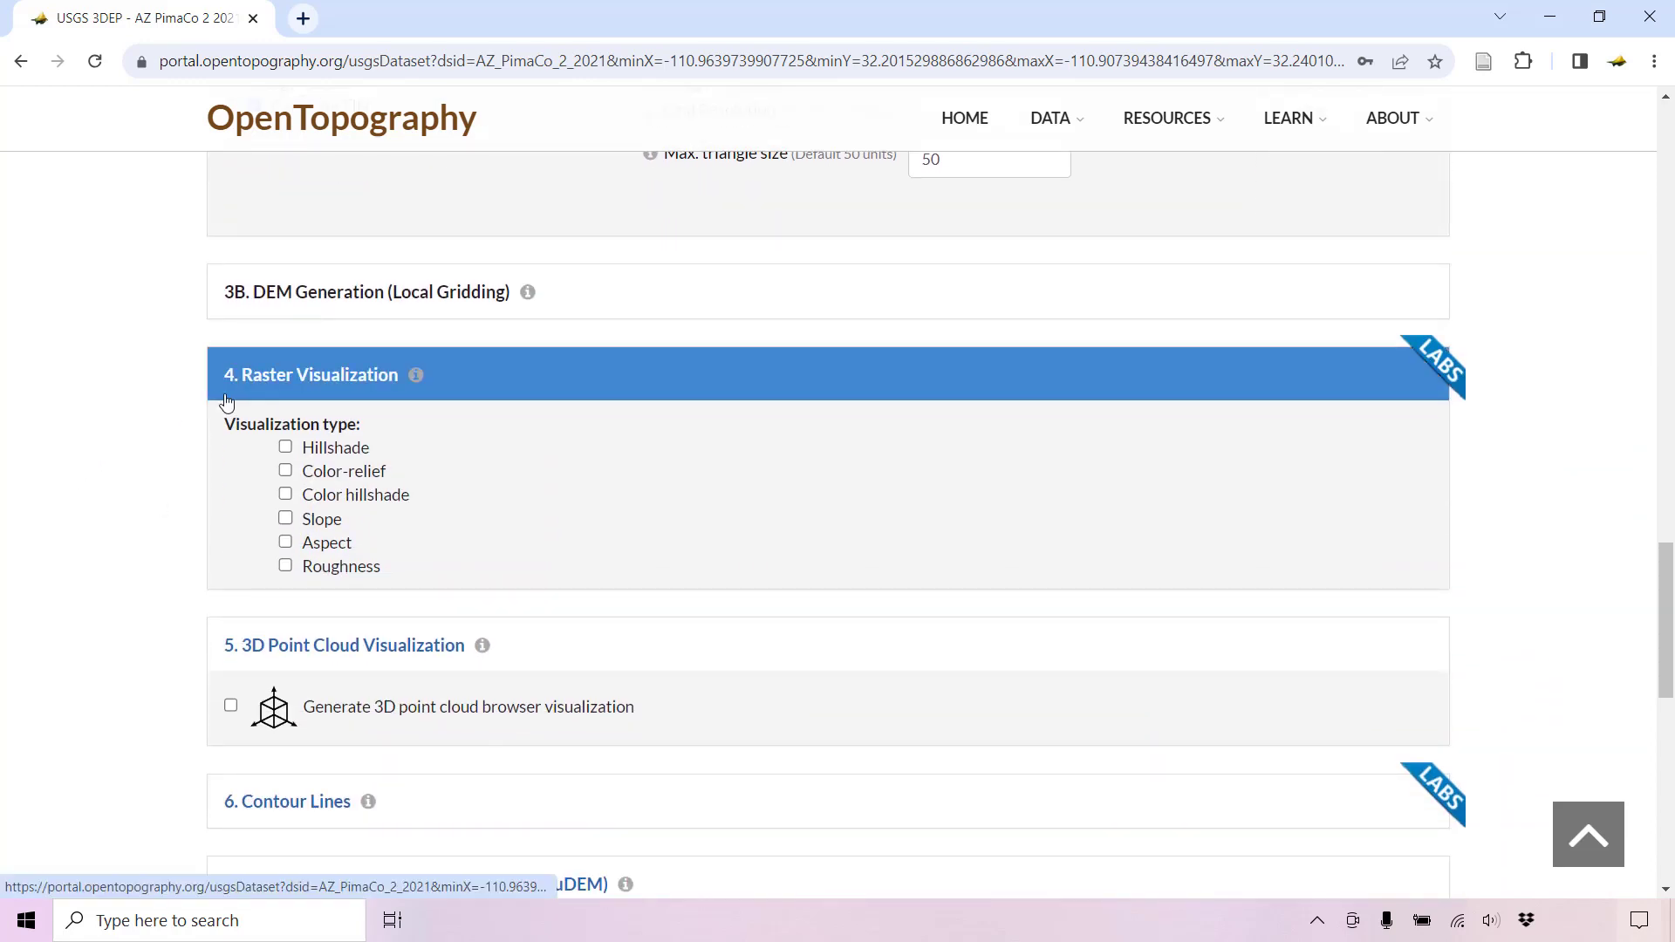
- Tick Hillshade and Color hillshade as raster visualization outputs
left_click(286, 449)
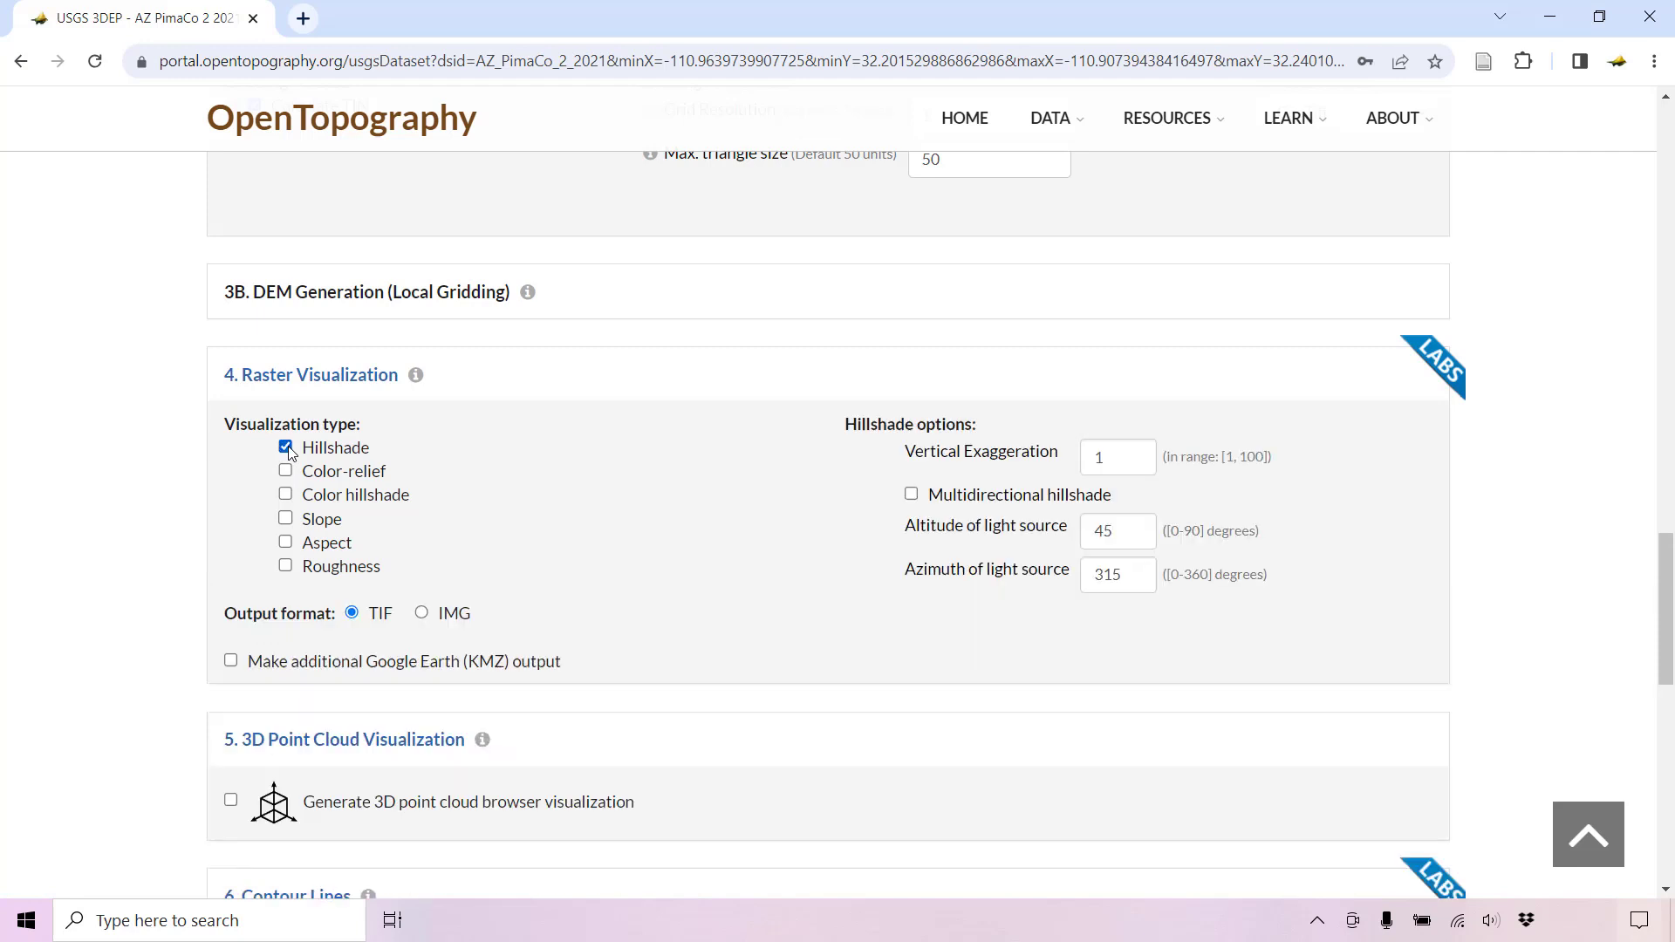
left_click(286, 494)
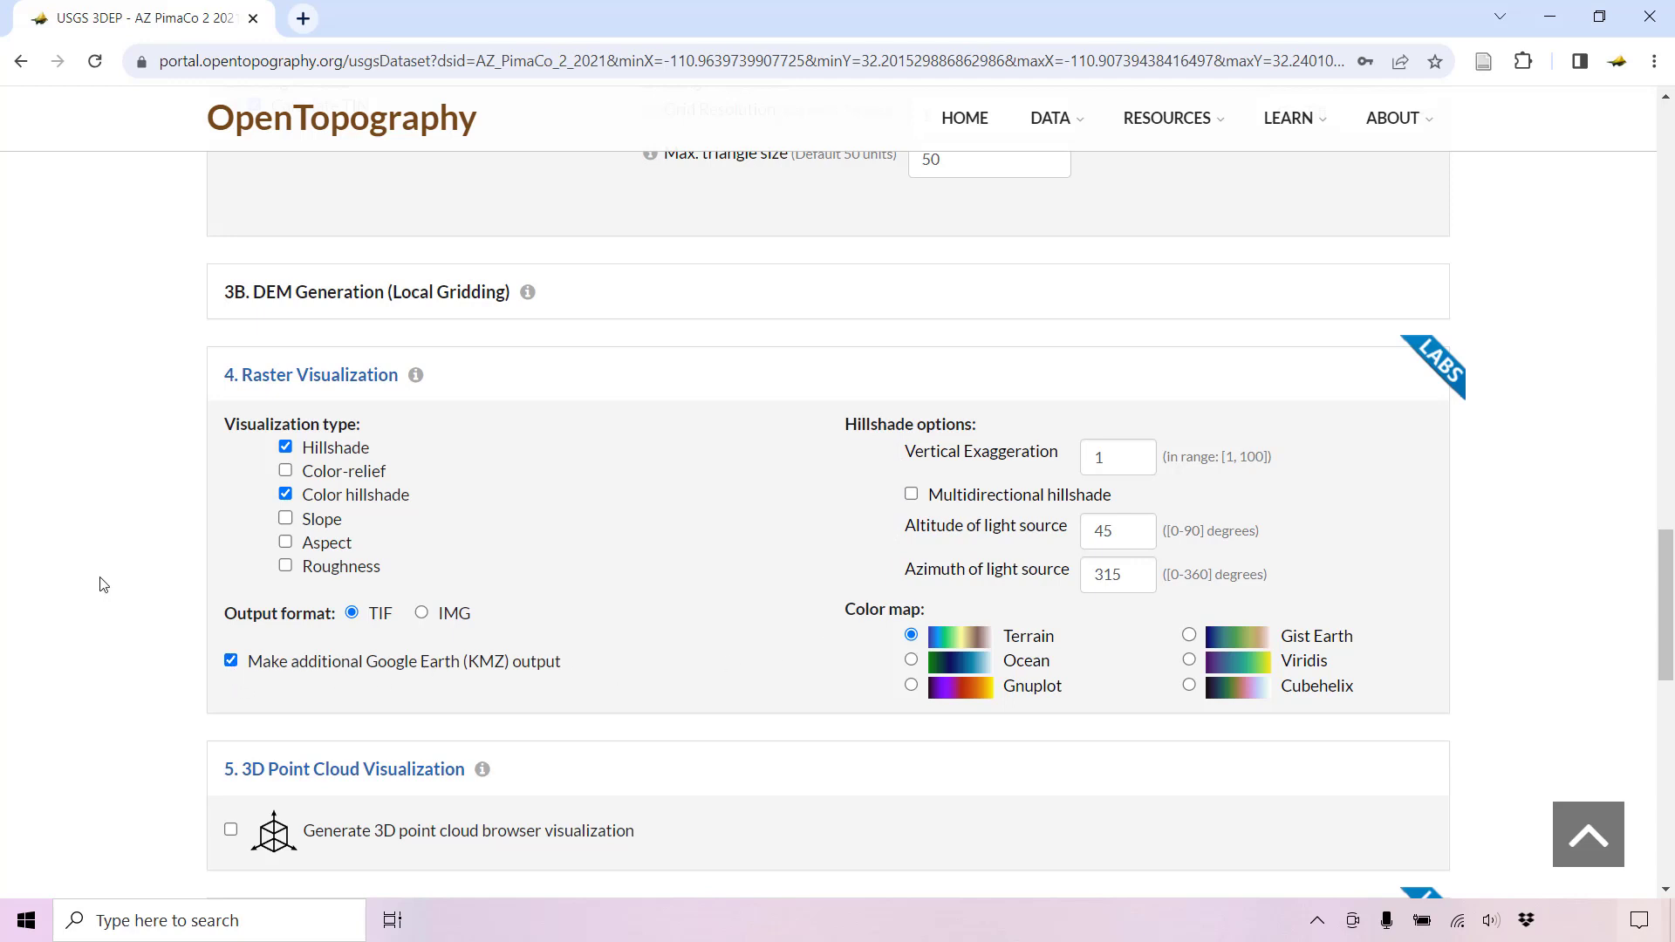
scroll(103, 585, "down", 5)
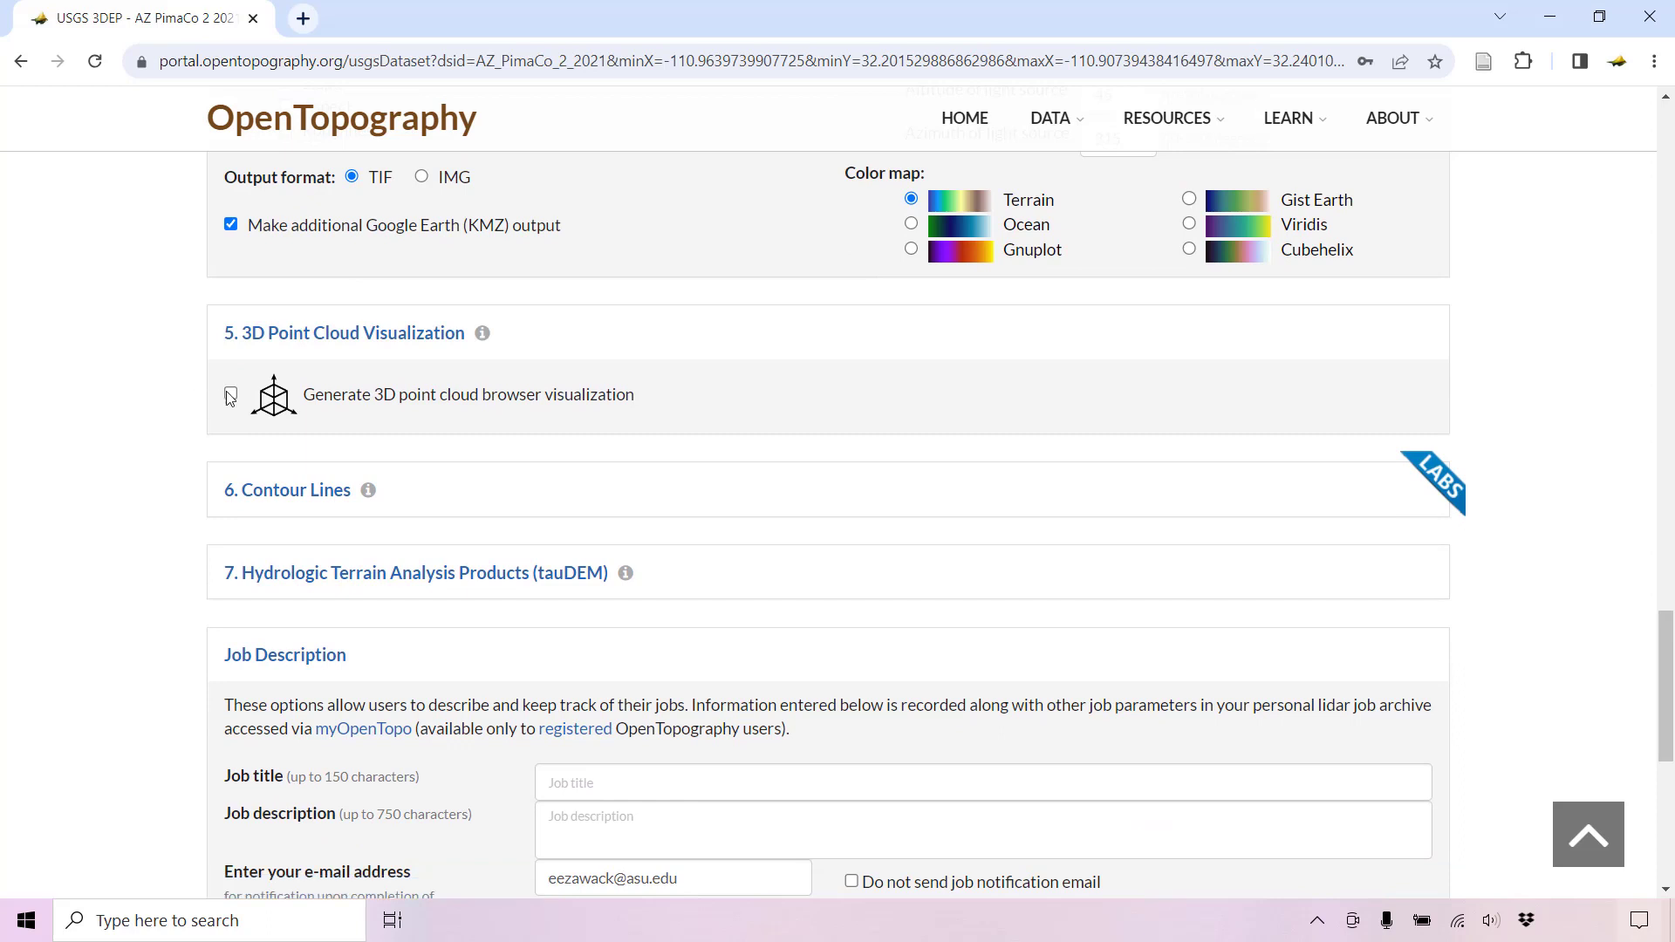
- Check the contour interval stays 2.5 without adding contours, then expand the hydrologic terrain analysis section
scroll(117, 379, "down", 1)
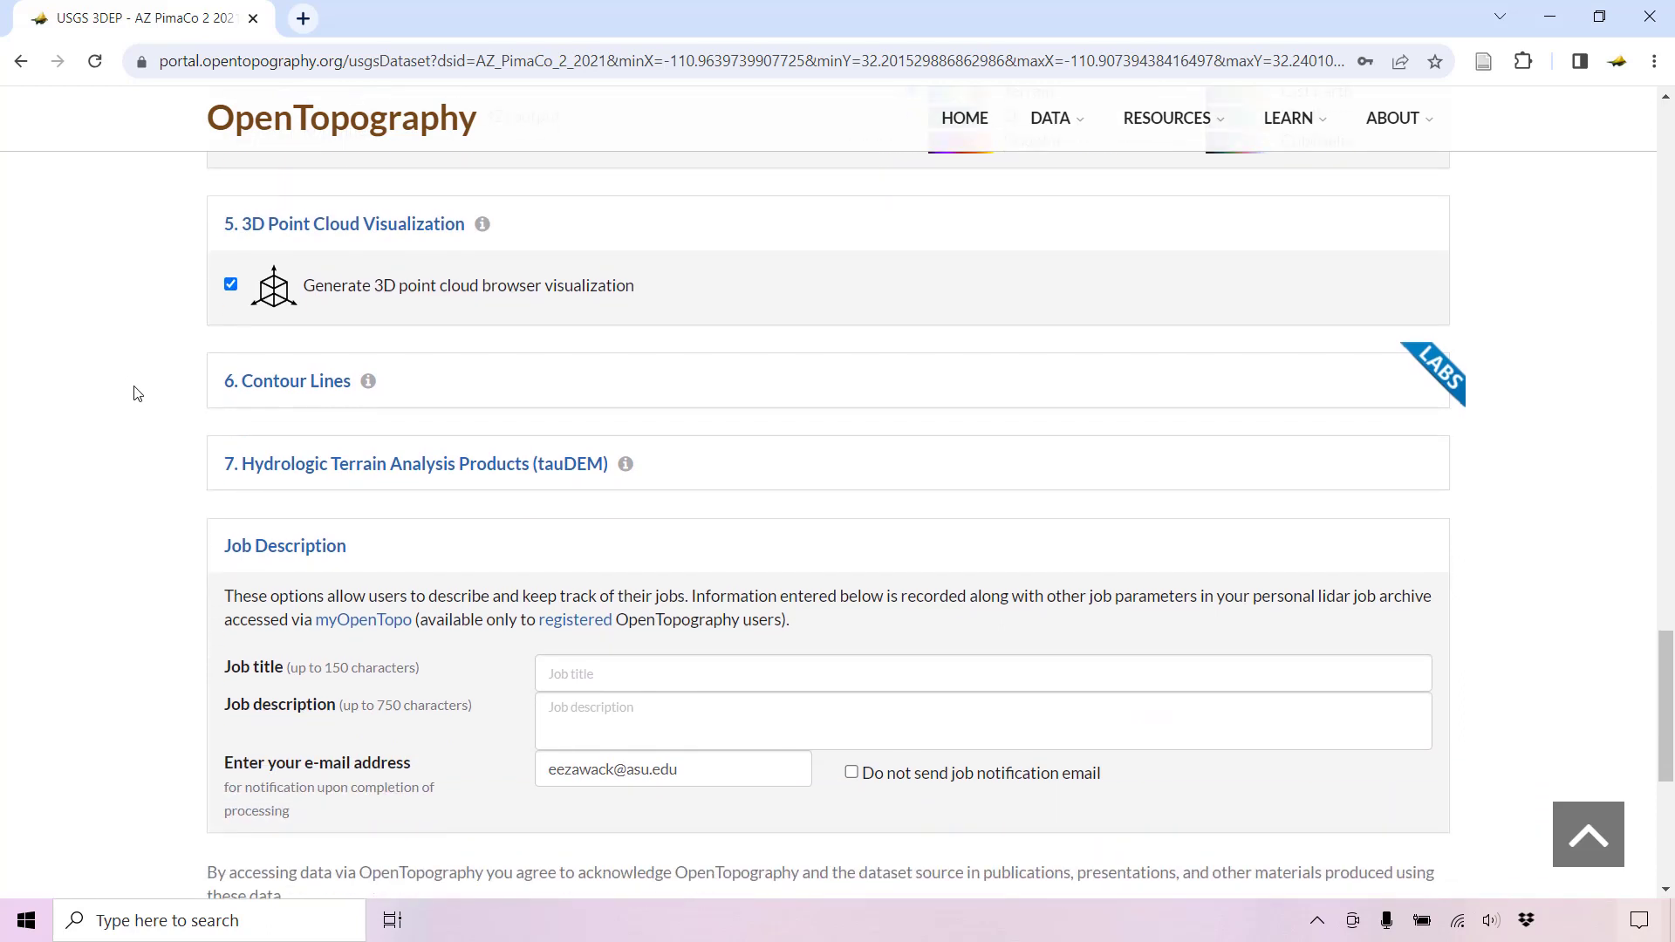
left_click(236, 403)
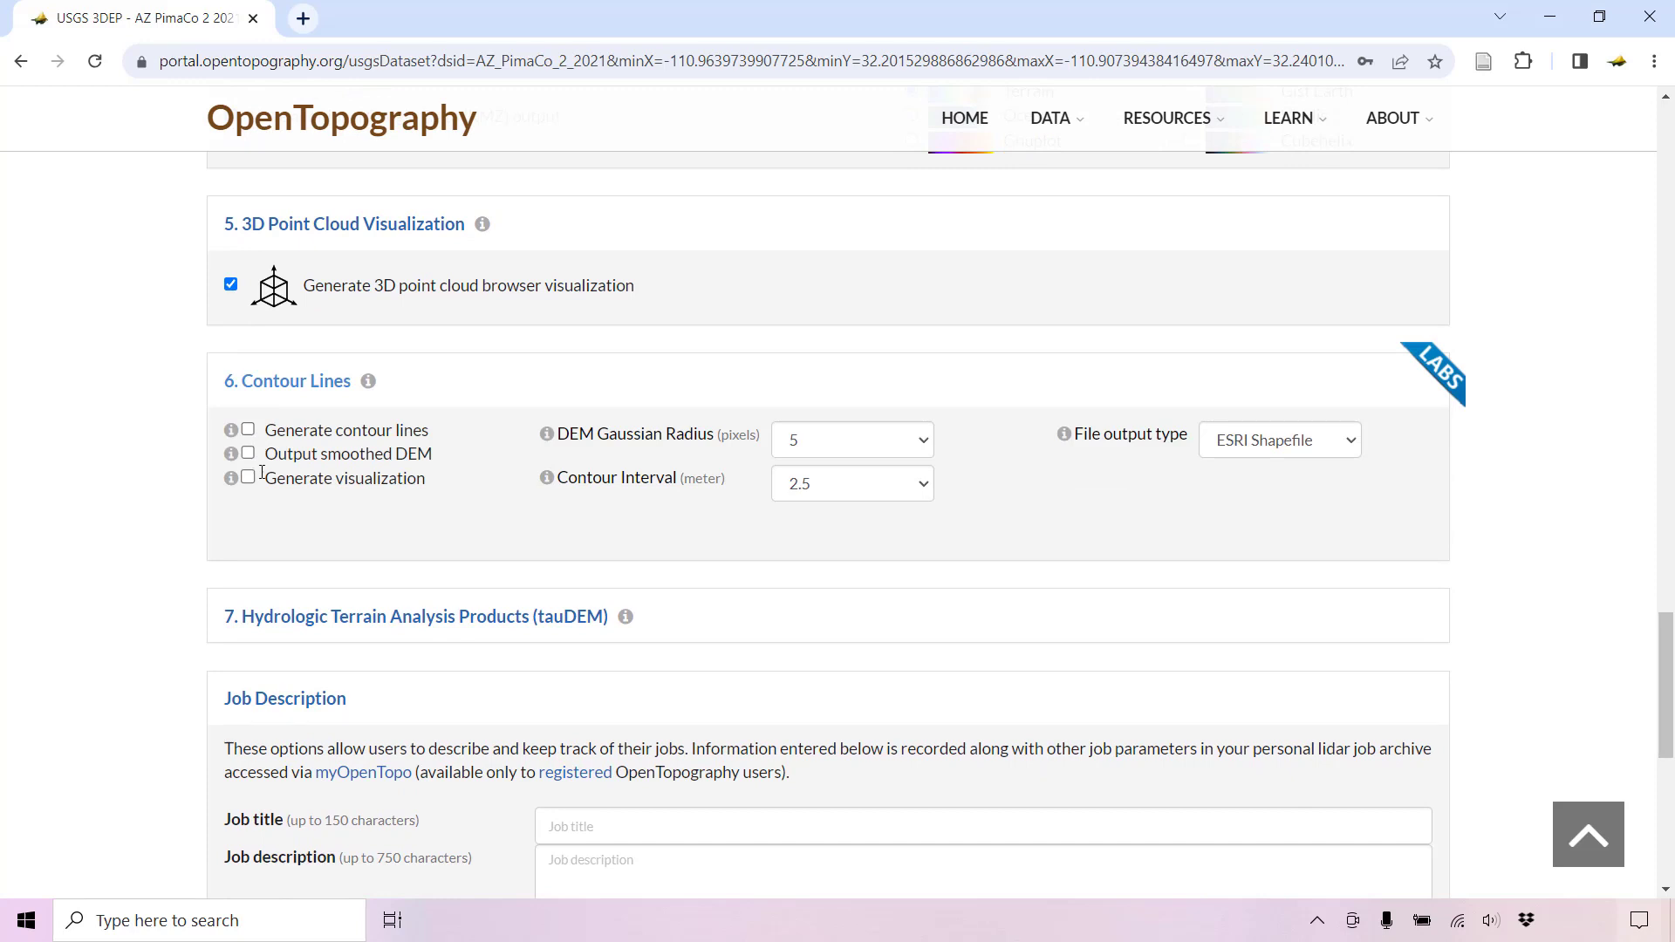
left_click(908, 491)
left_click(814, 495)
left_click(227, 399)
scroll(174, 419, "down", 2)
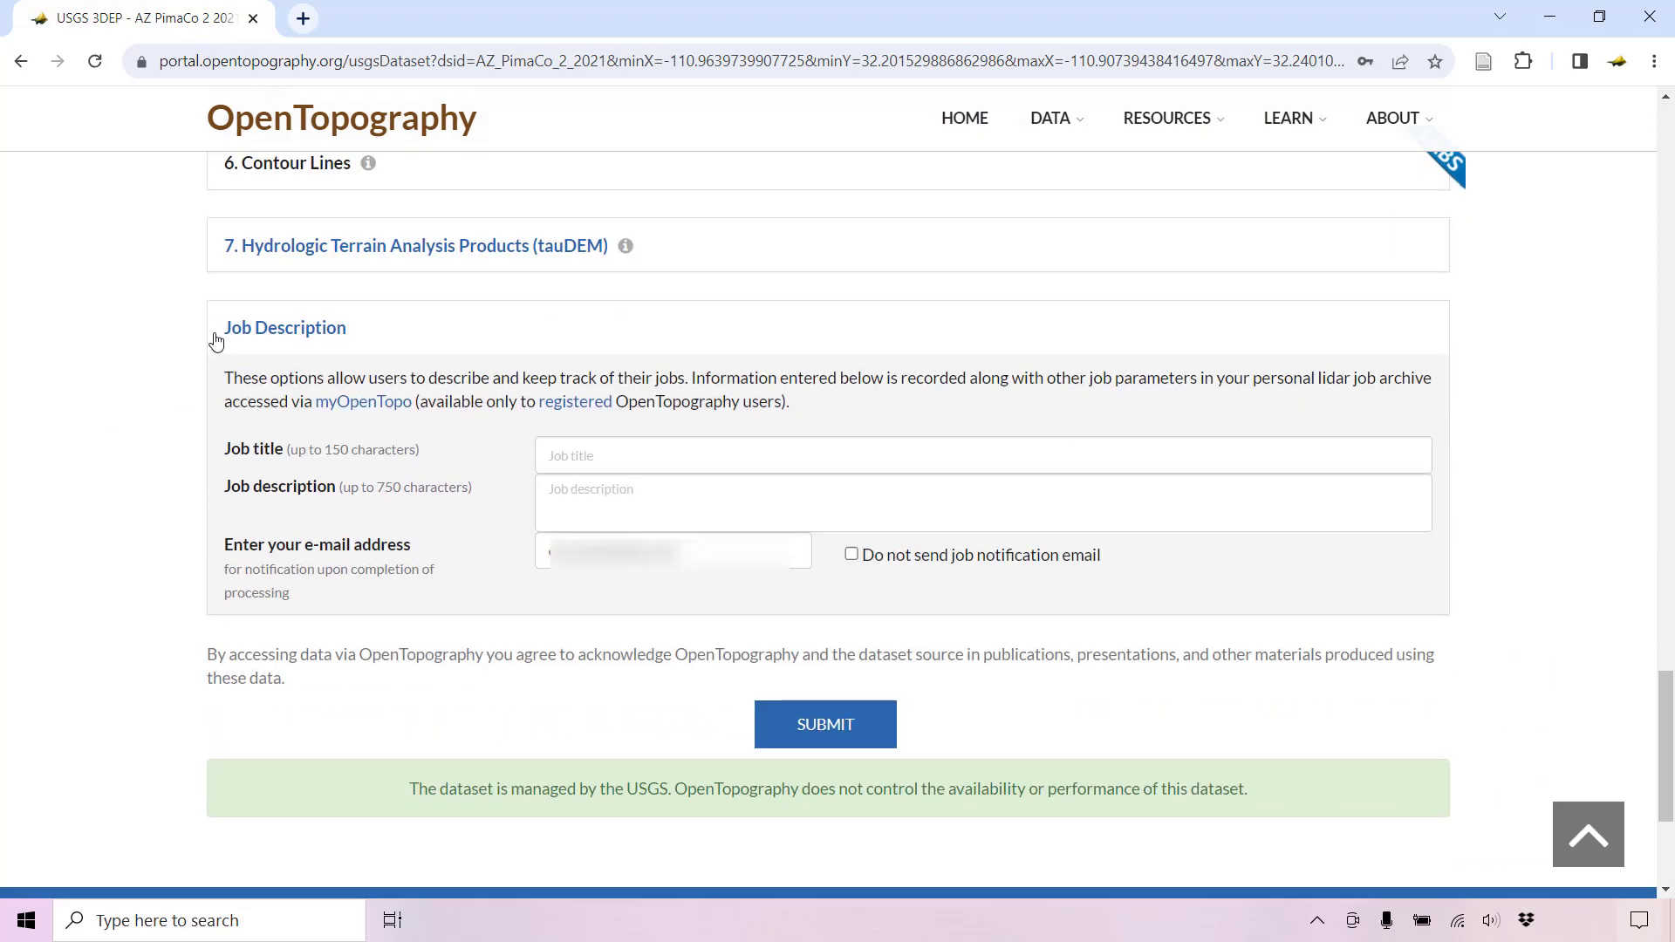
left_click(229, 260)
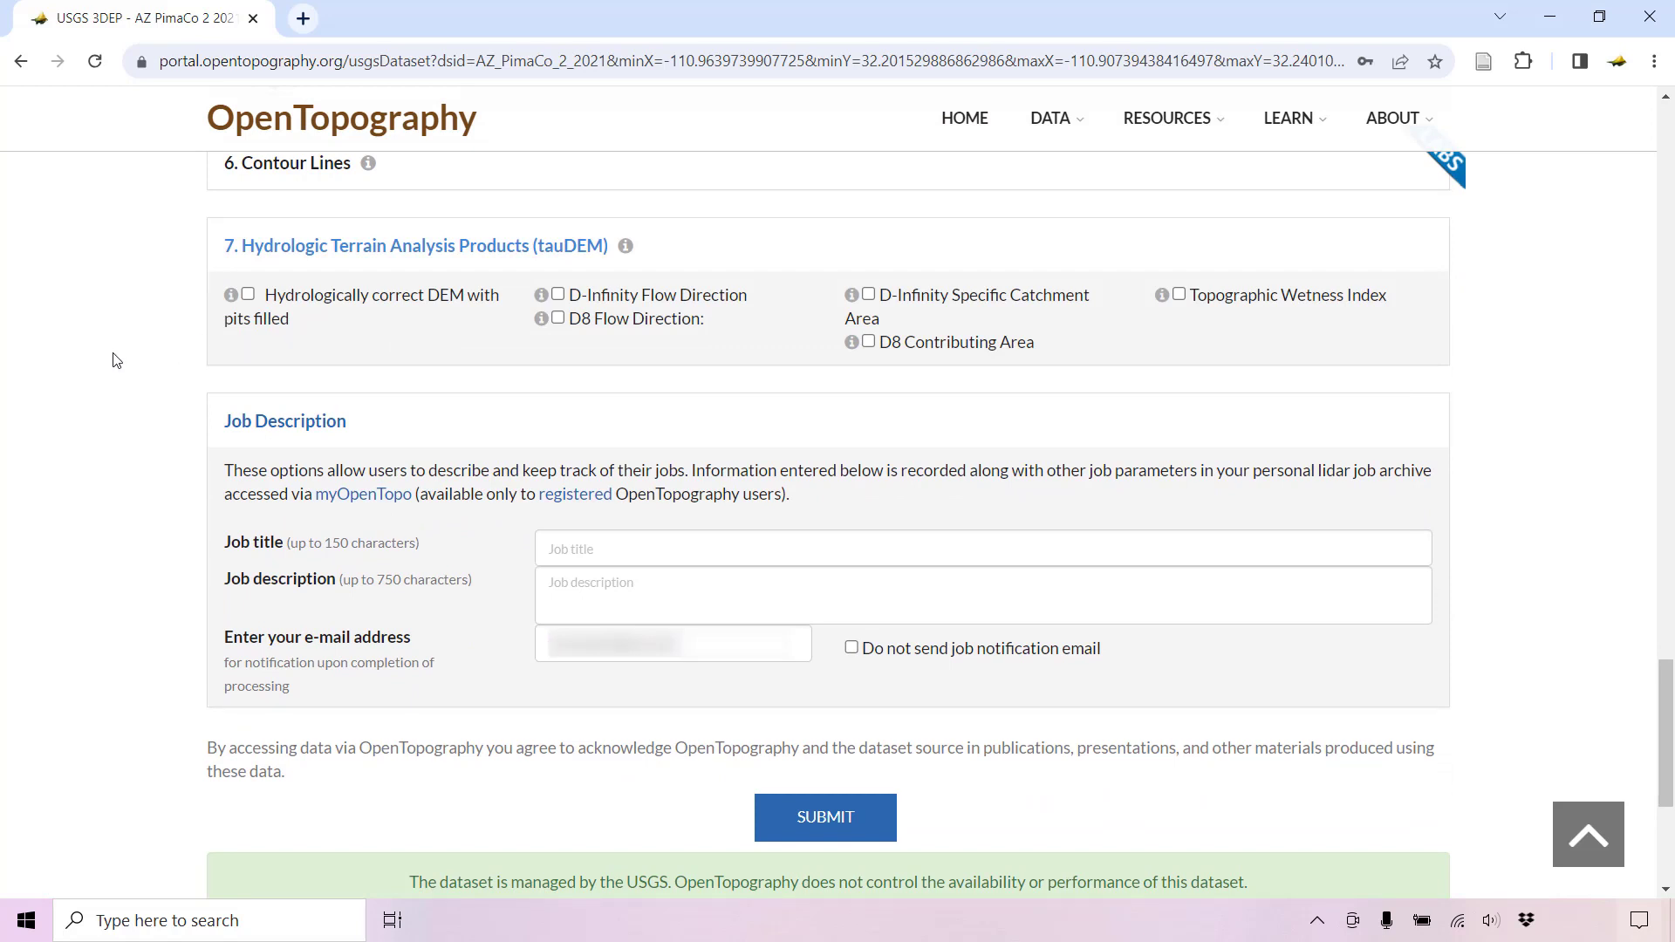
scroll(116, 360, "down", 1)
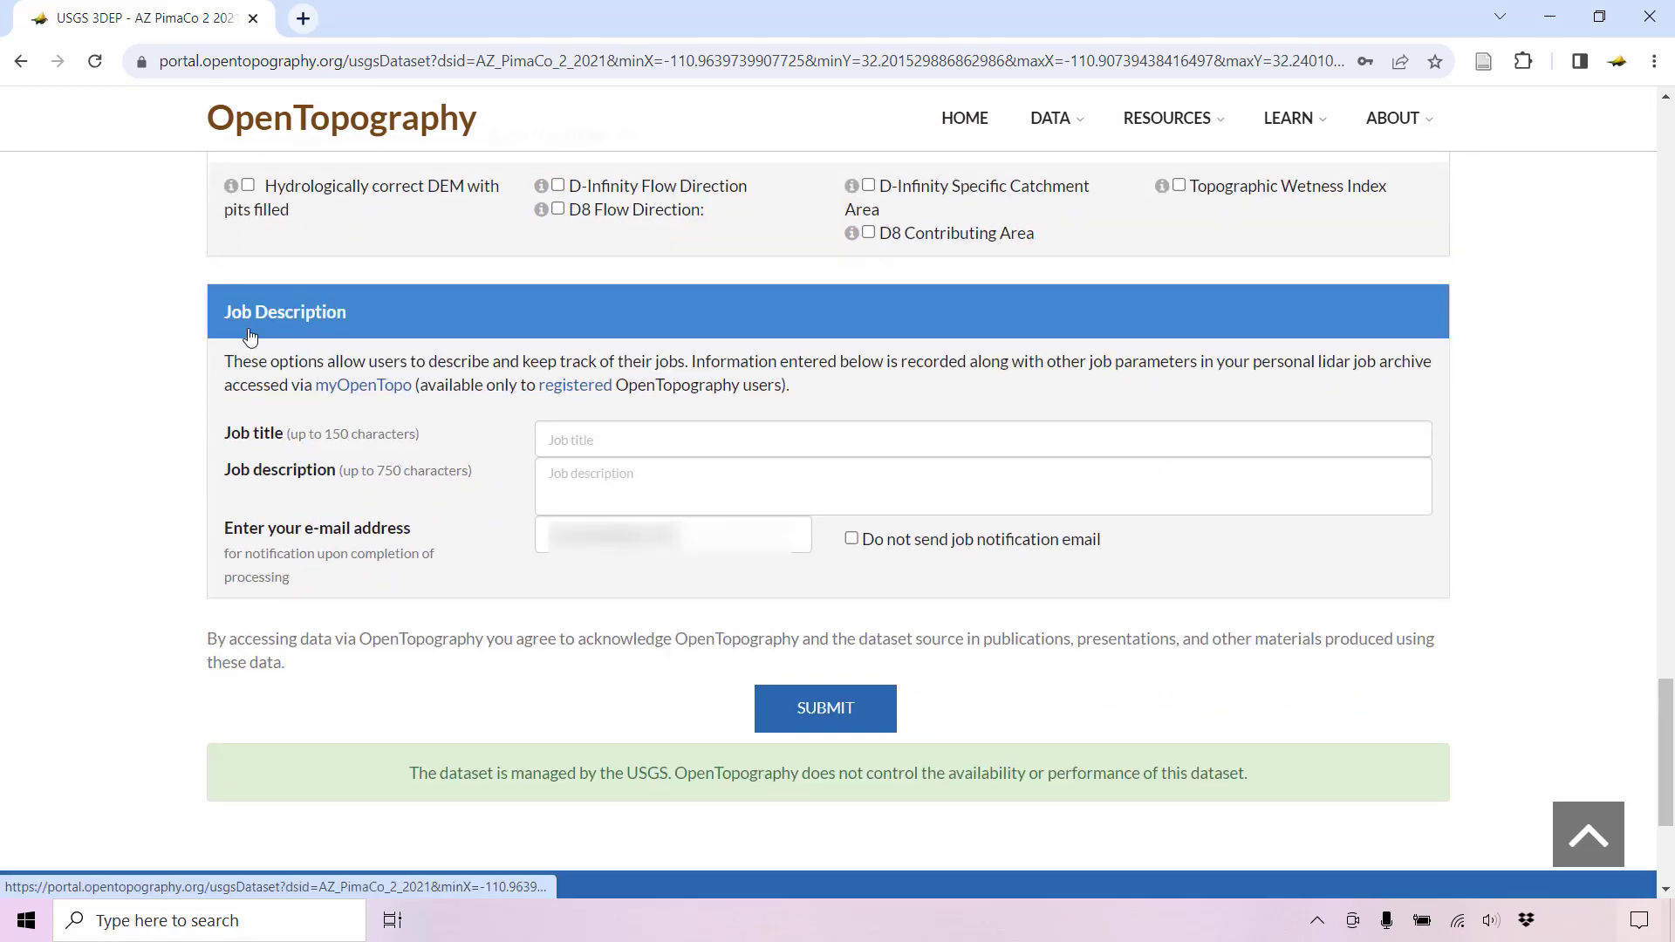
- Title the job 'U of A campus' and submit it
left_click(582, 423)
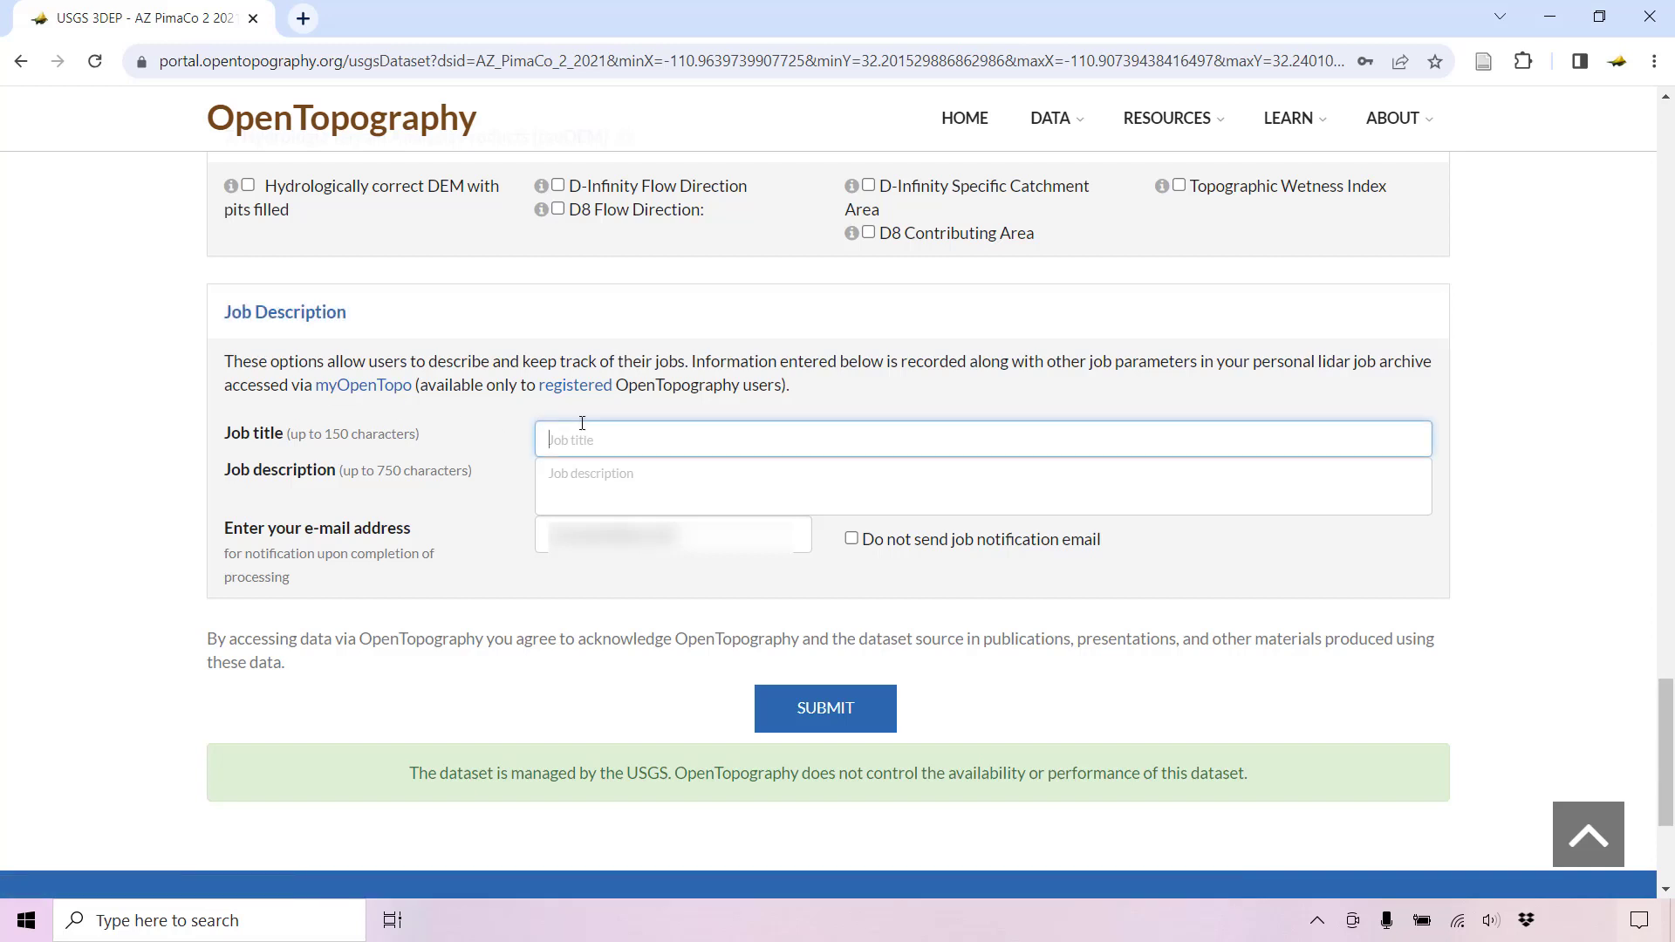
type("U")
type("of A campus")
left_click(941, 708)
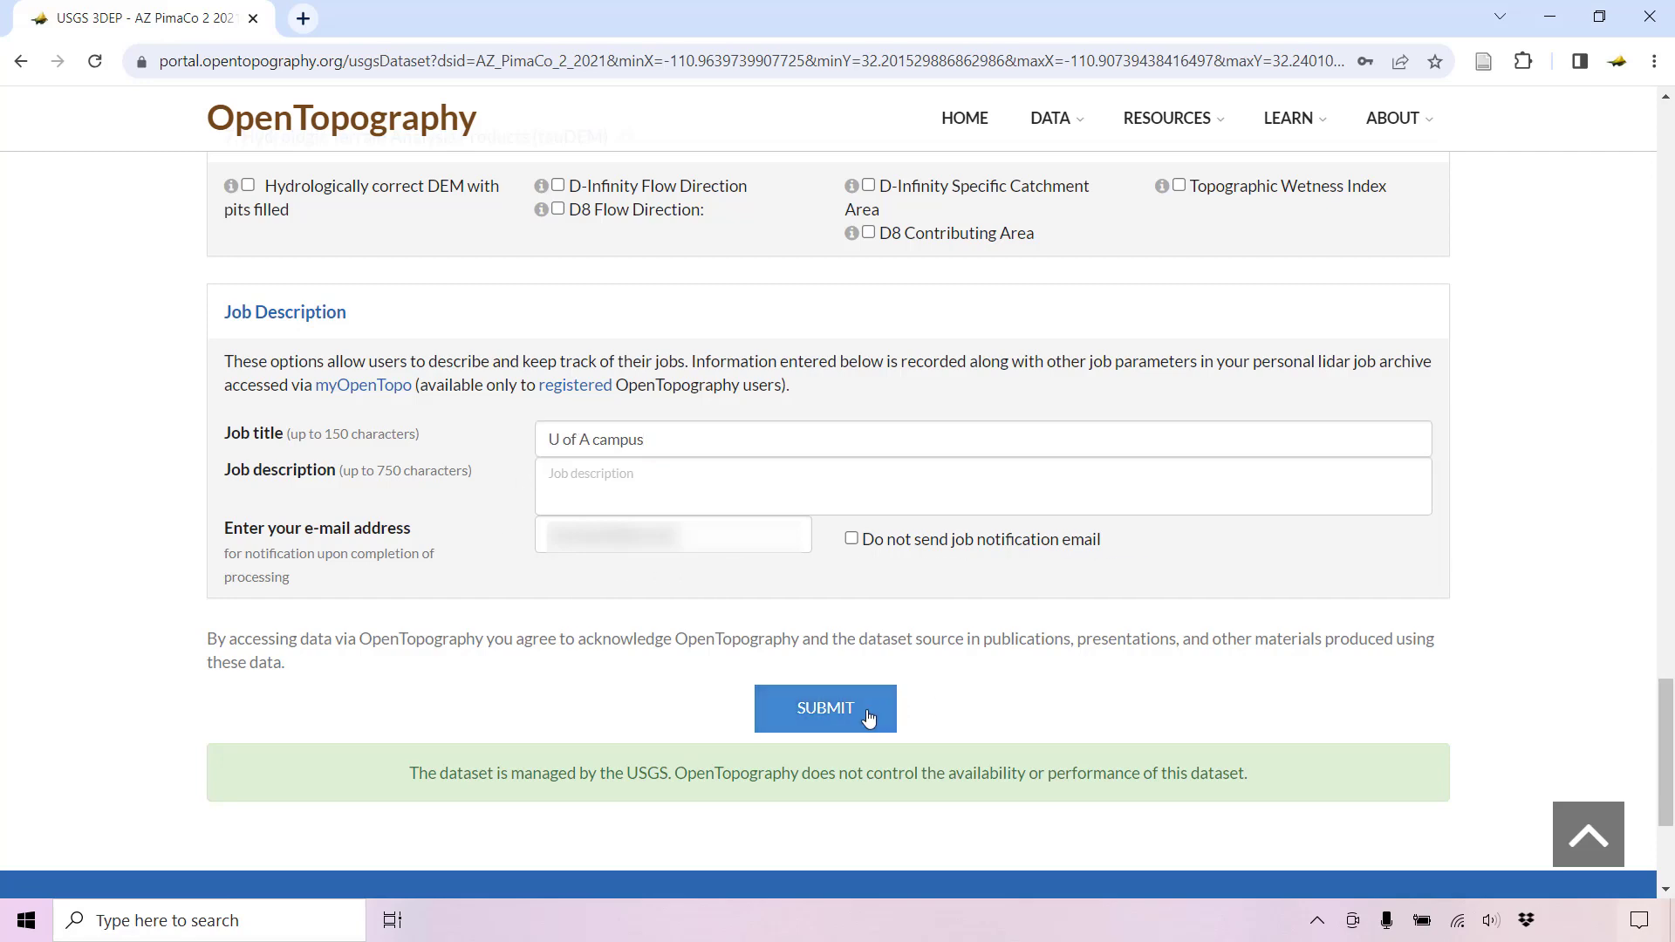
left_click(868, 717)
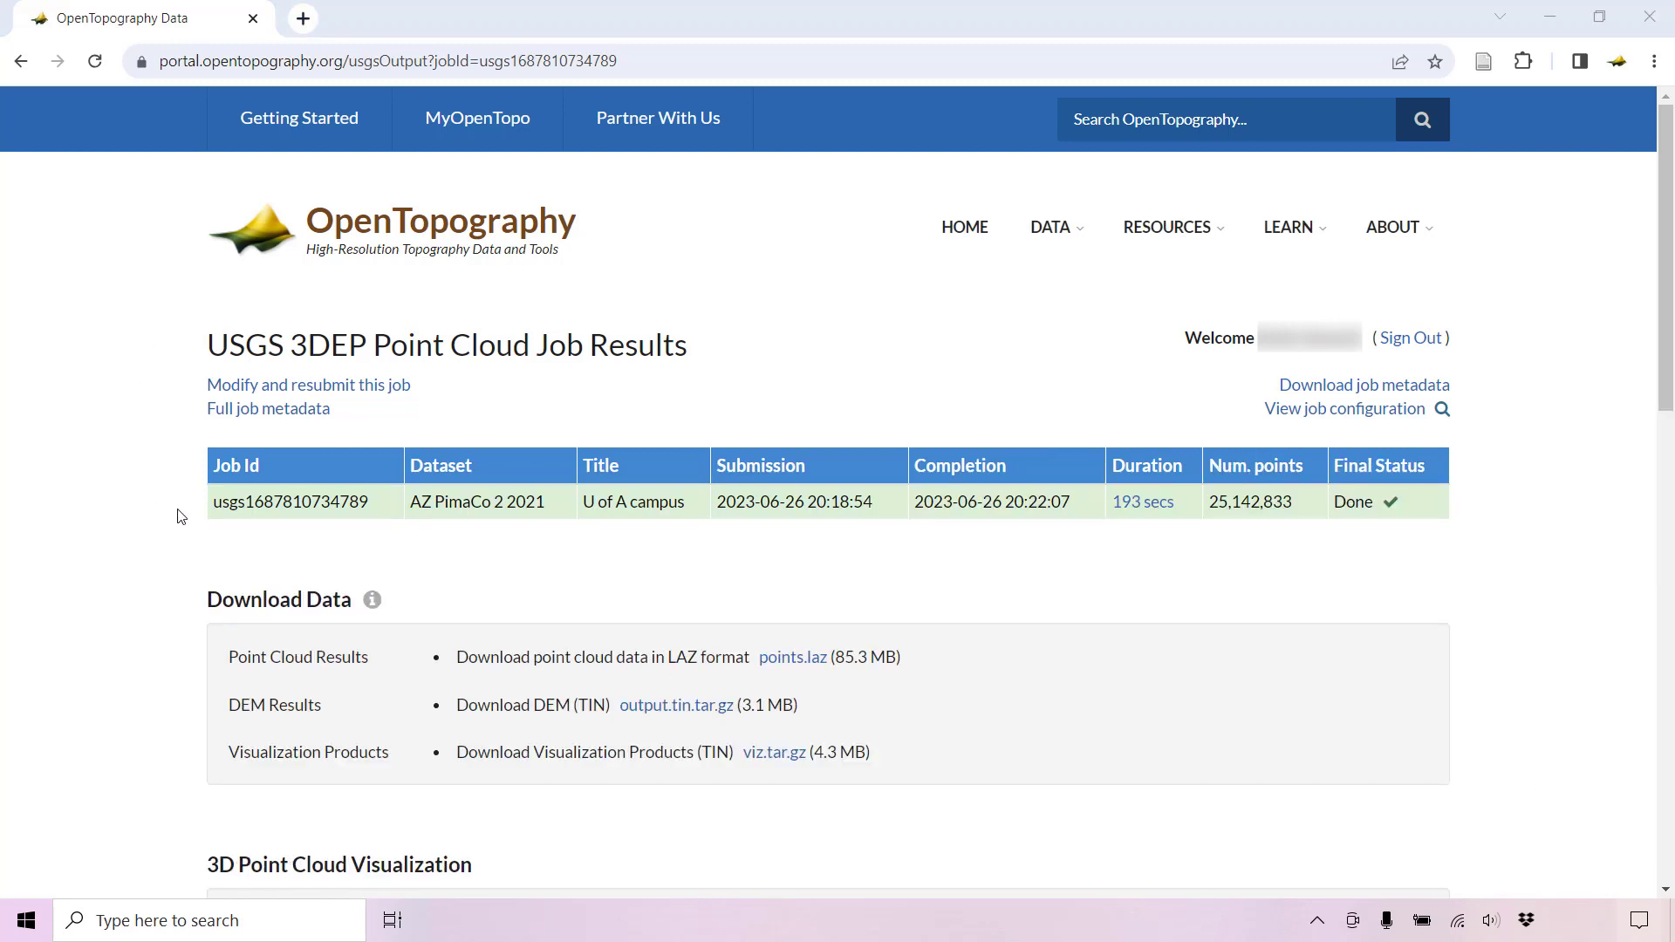
- Download output.tin.tar.gz and viz.tar.gz from the Job Results page
scroll(172, 519, "down", 4)
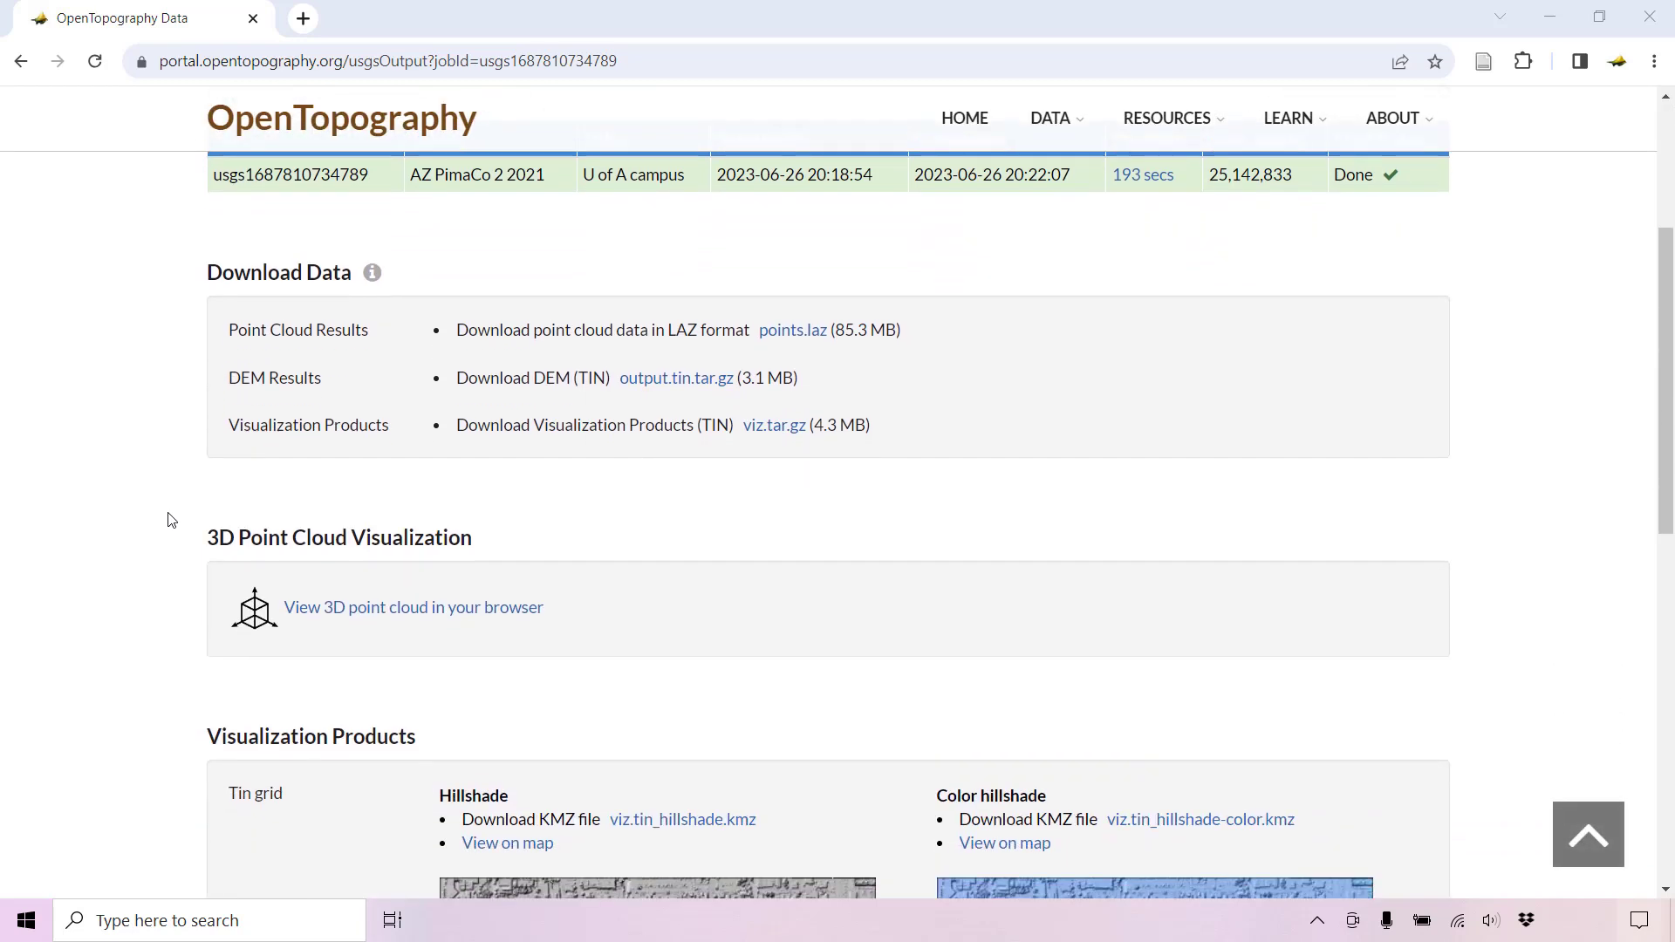
left_click(688, 379)
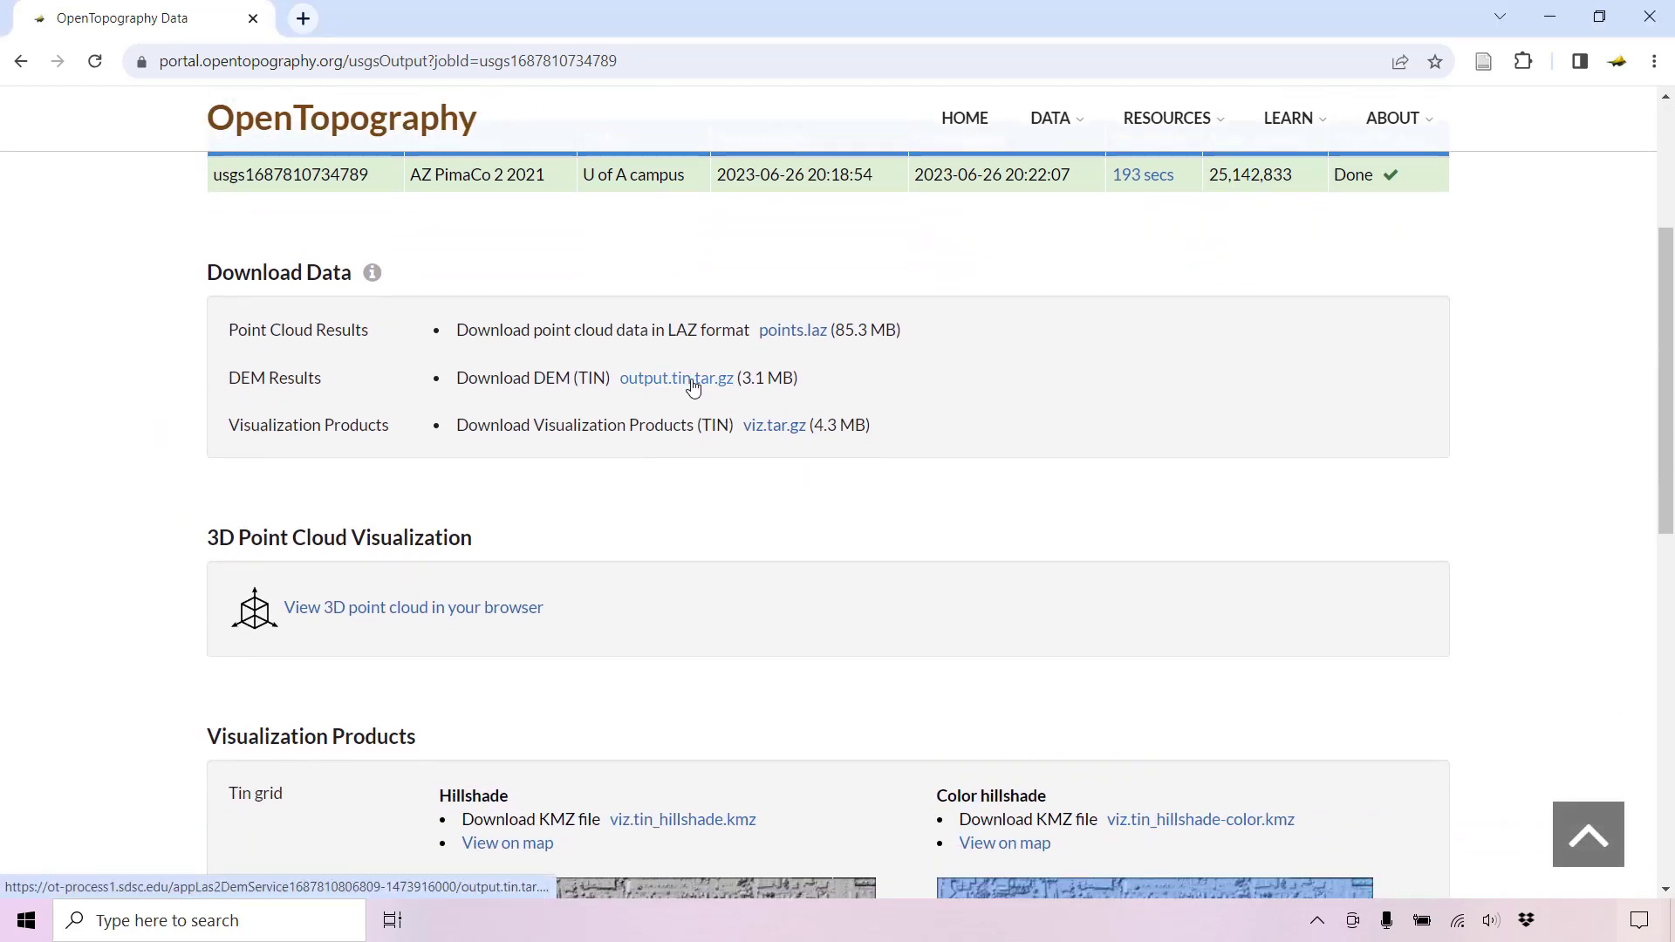
left_click(785, 427)
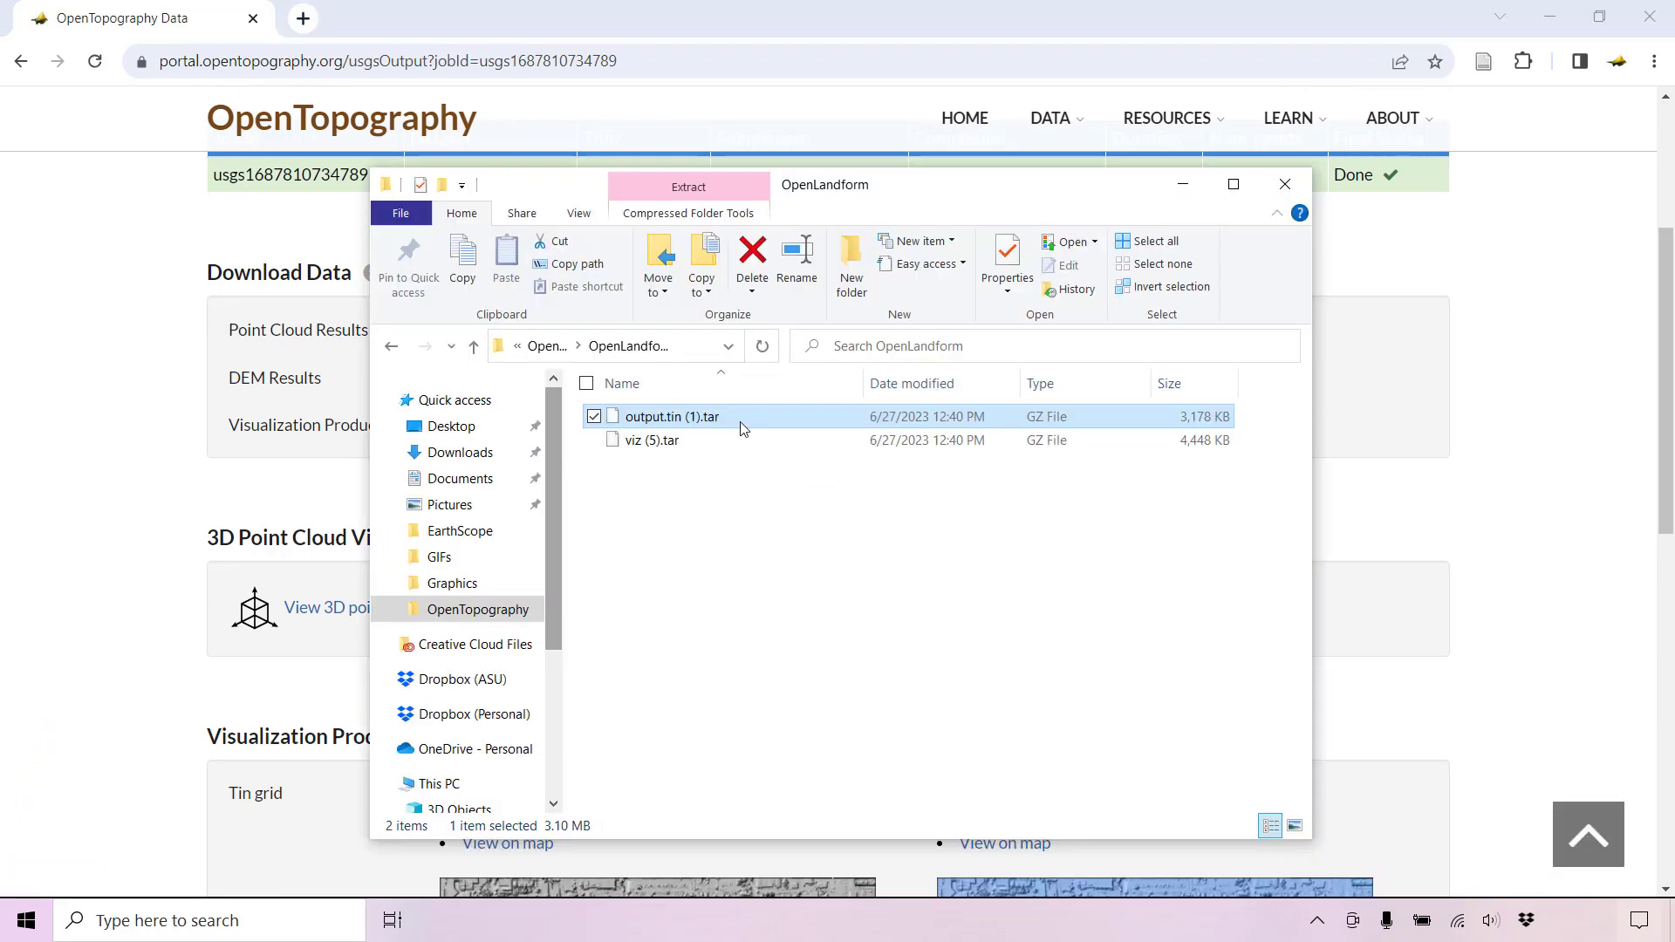
- Extract output.tin (1).tar, then the inner output.tin TAR, with 7-Zip to get the TIF
right_click(742, 428)
mouse_move(692, 250)
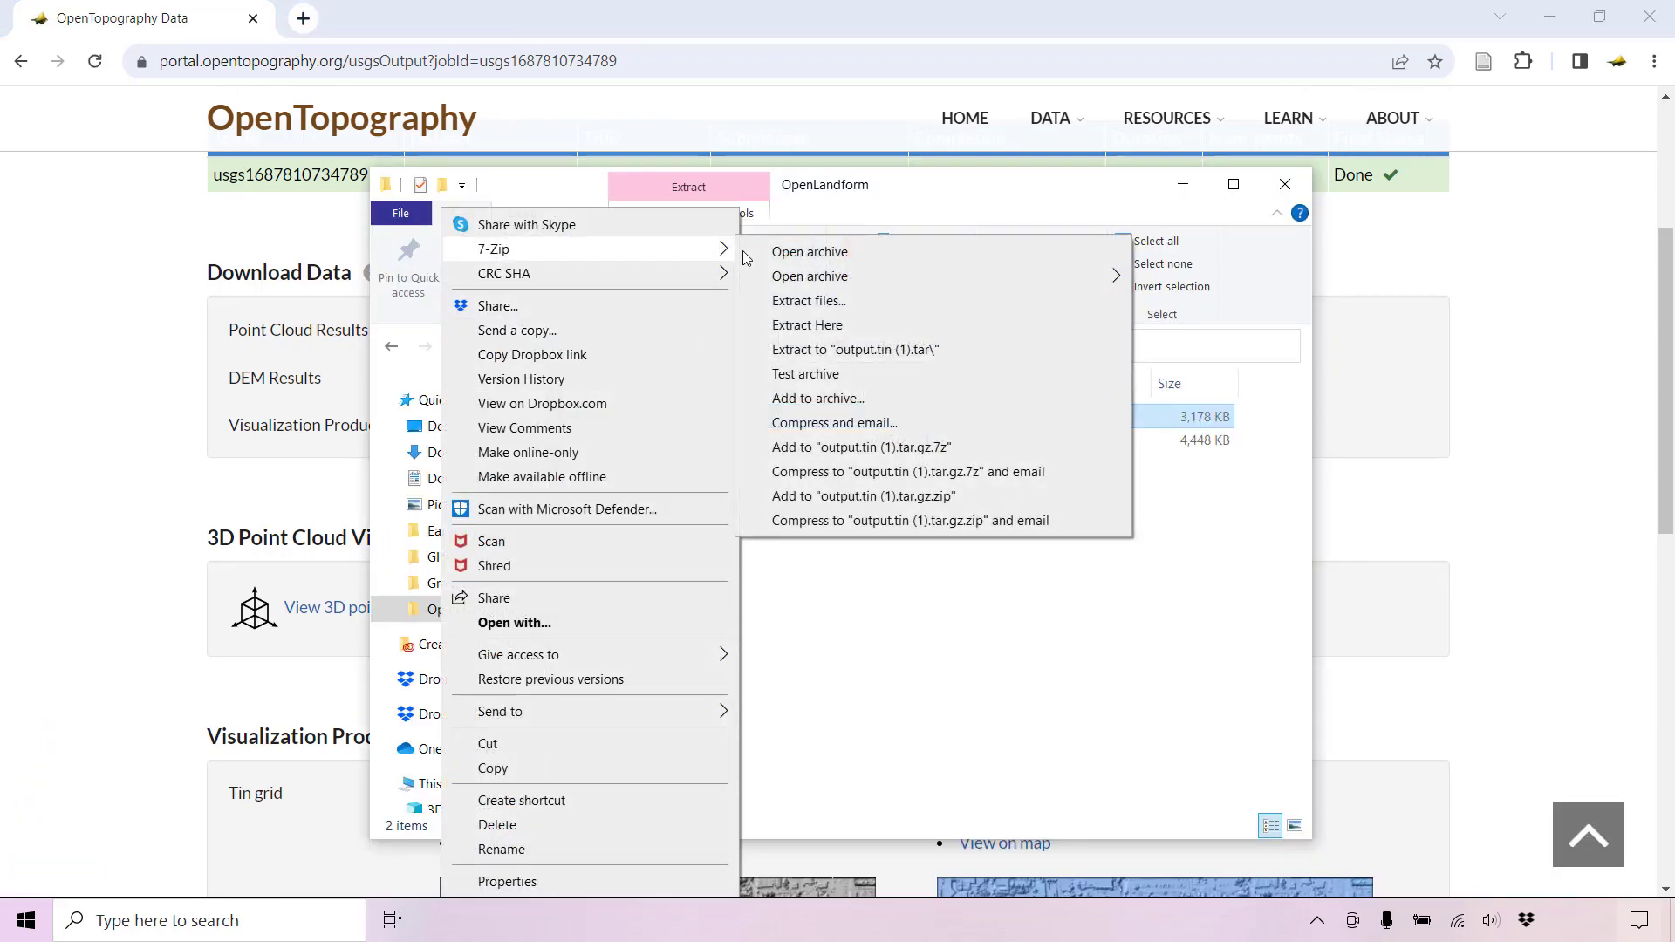
left_click(867, 328)
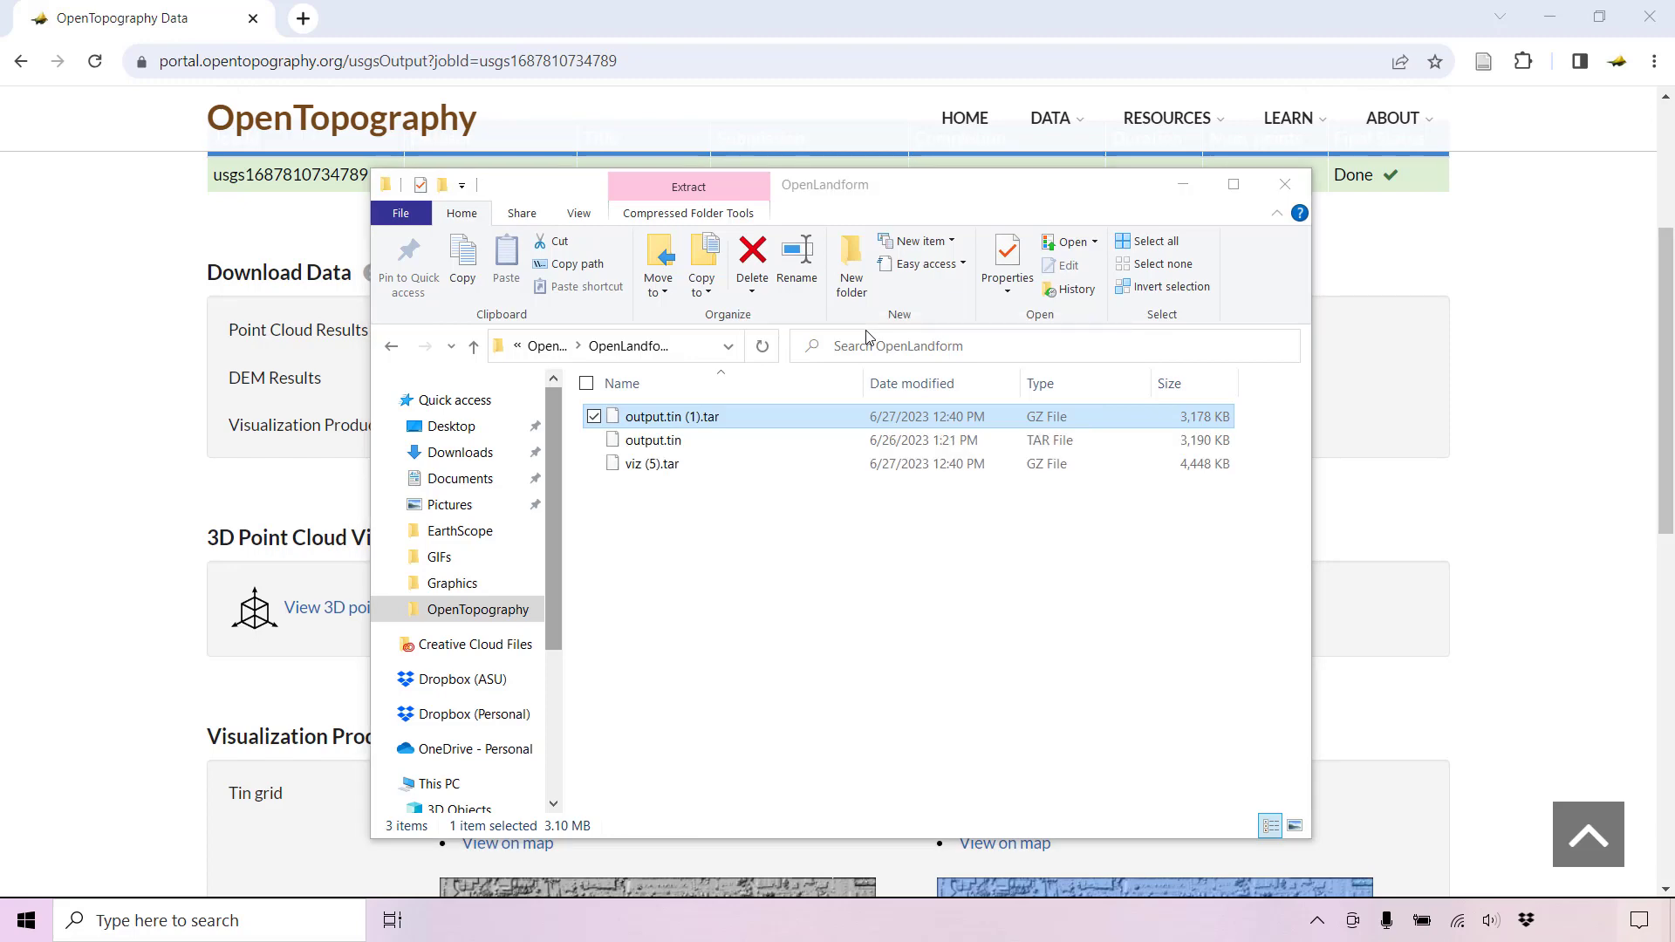
left_click(703, 441)
right_click(704, 441)
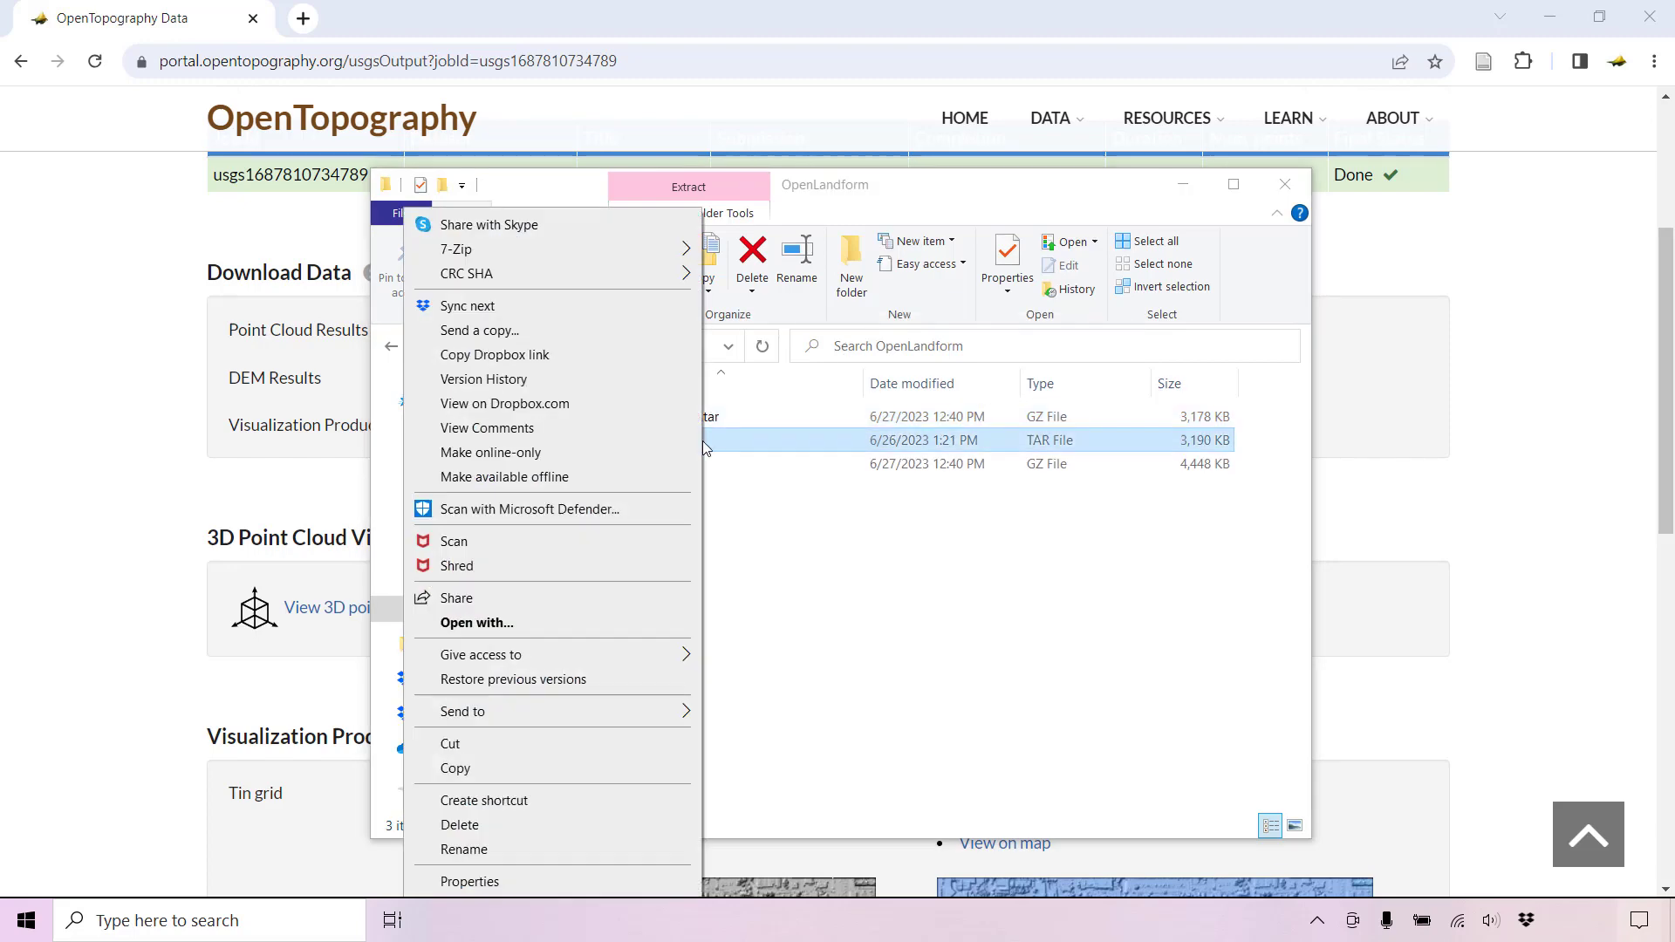
mouse_move(658, 259)
left_click(779, 327)
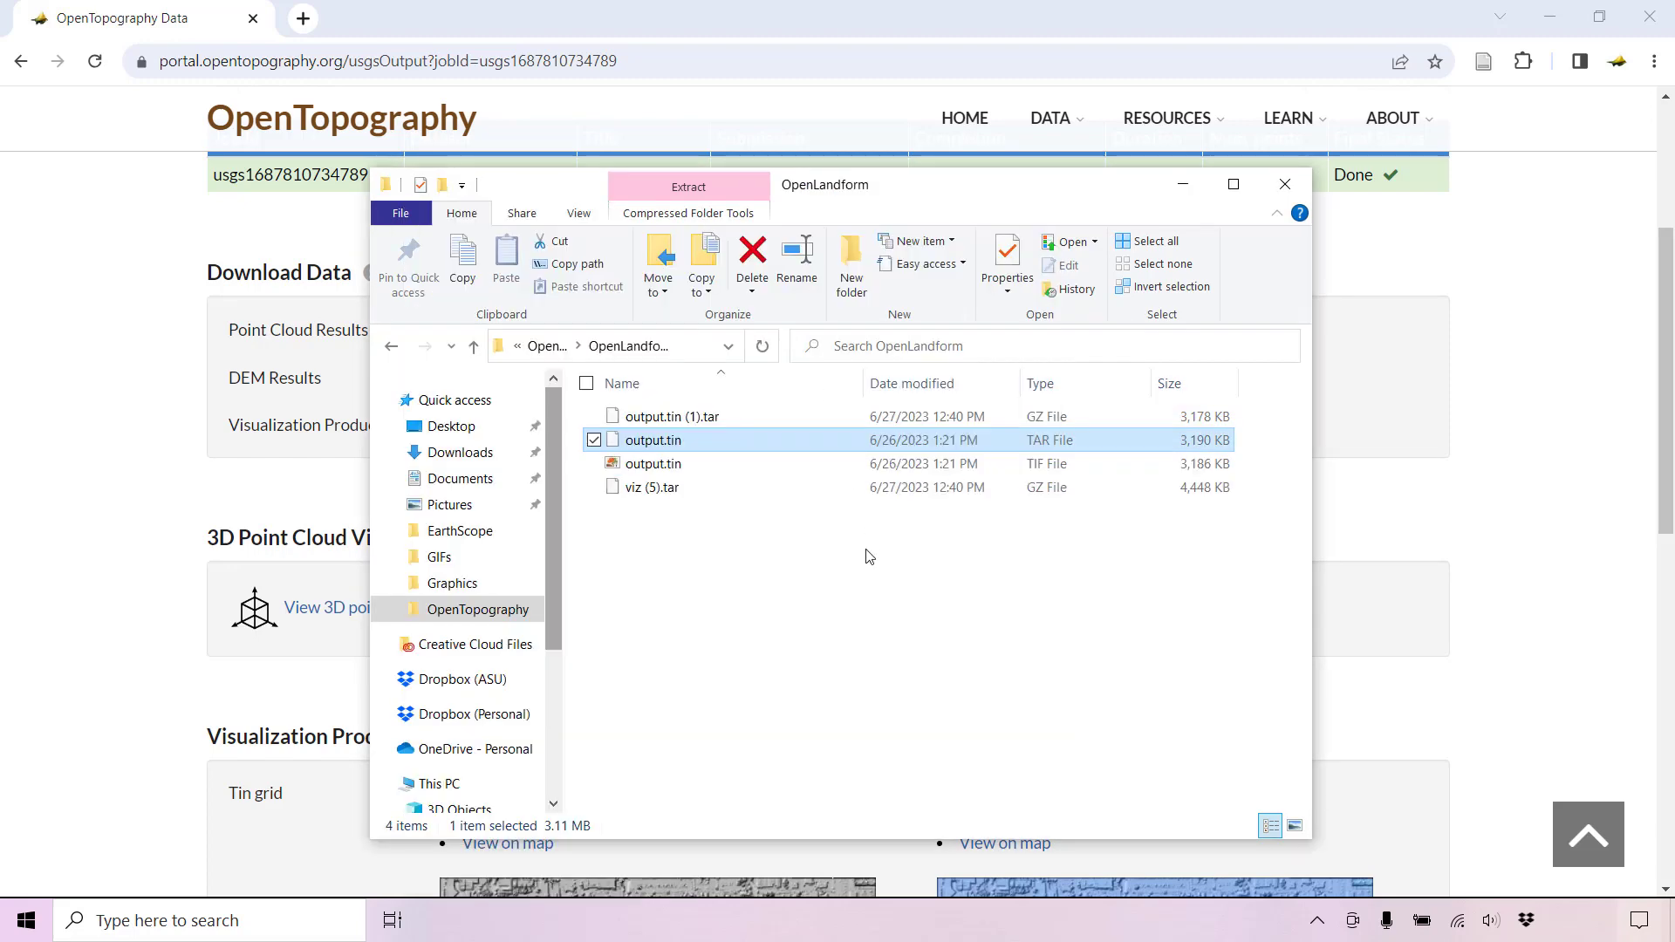
left_click(743, 466)
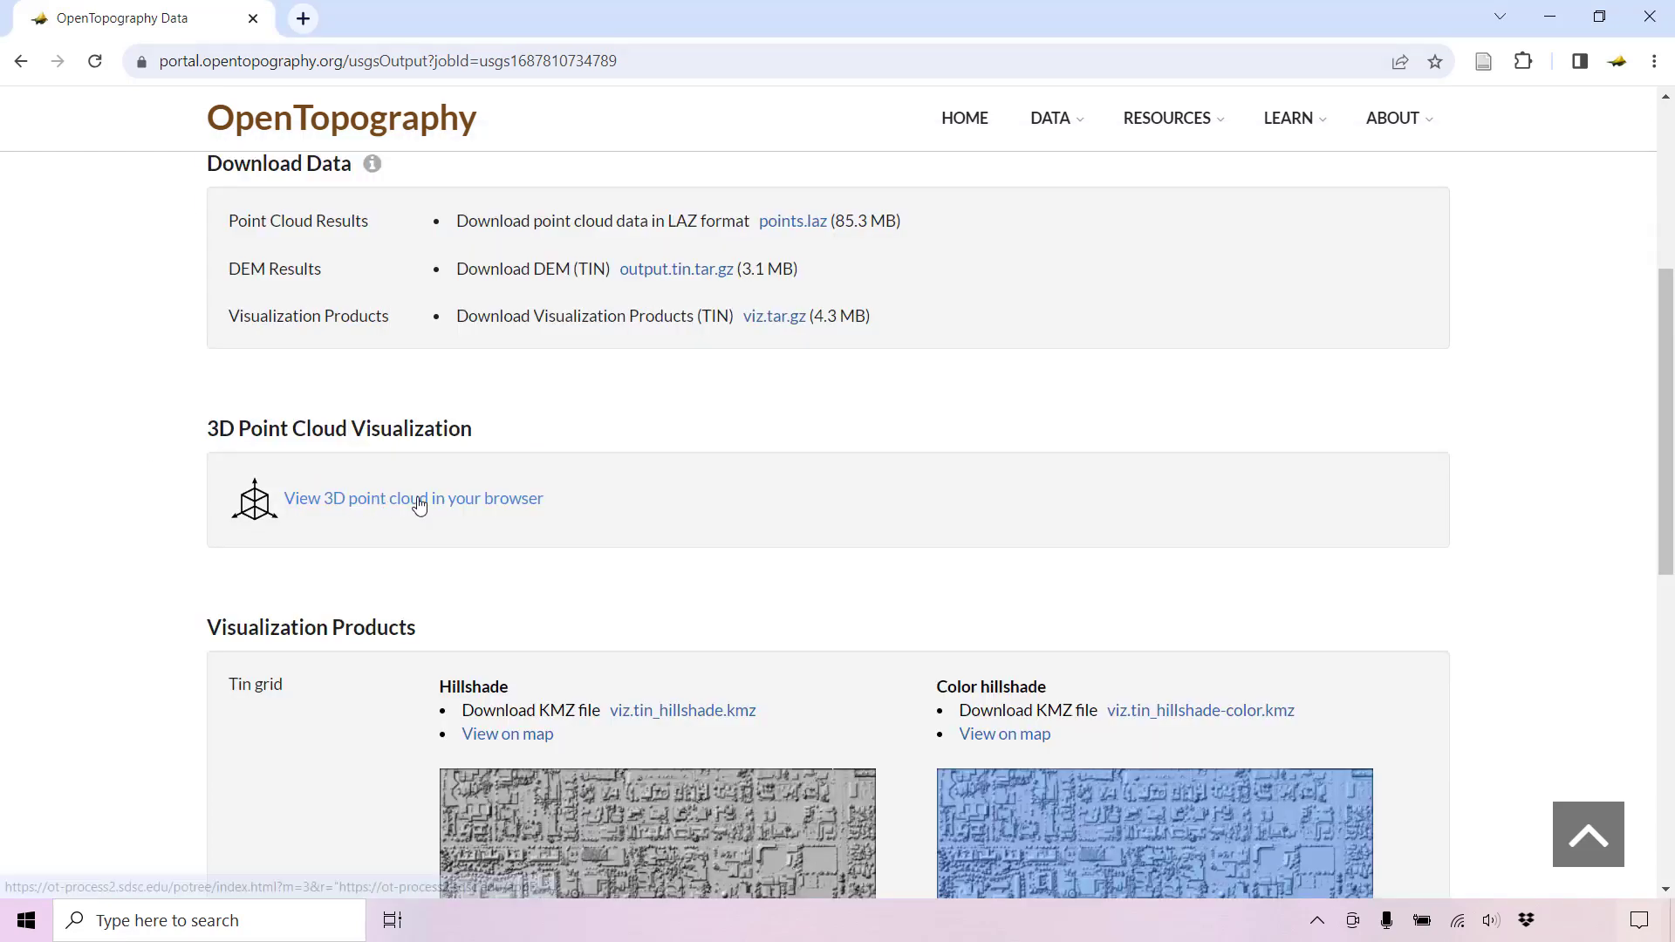
- Scroll the Job Results page down to the Visualization Products hillshade previews
scroll(162, 490, "down", 3)
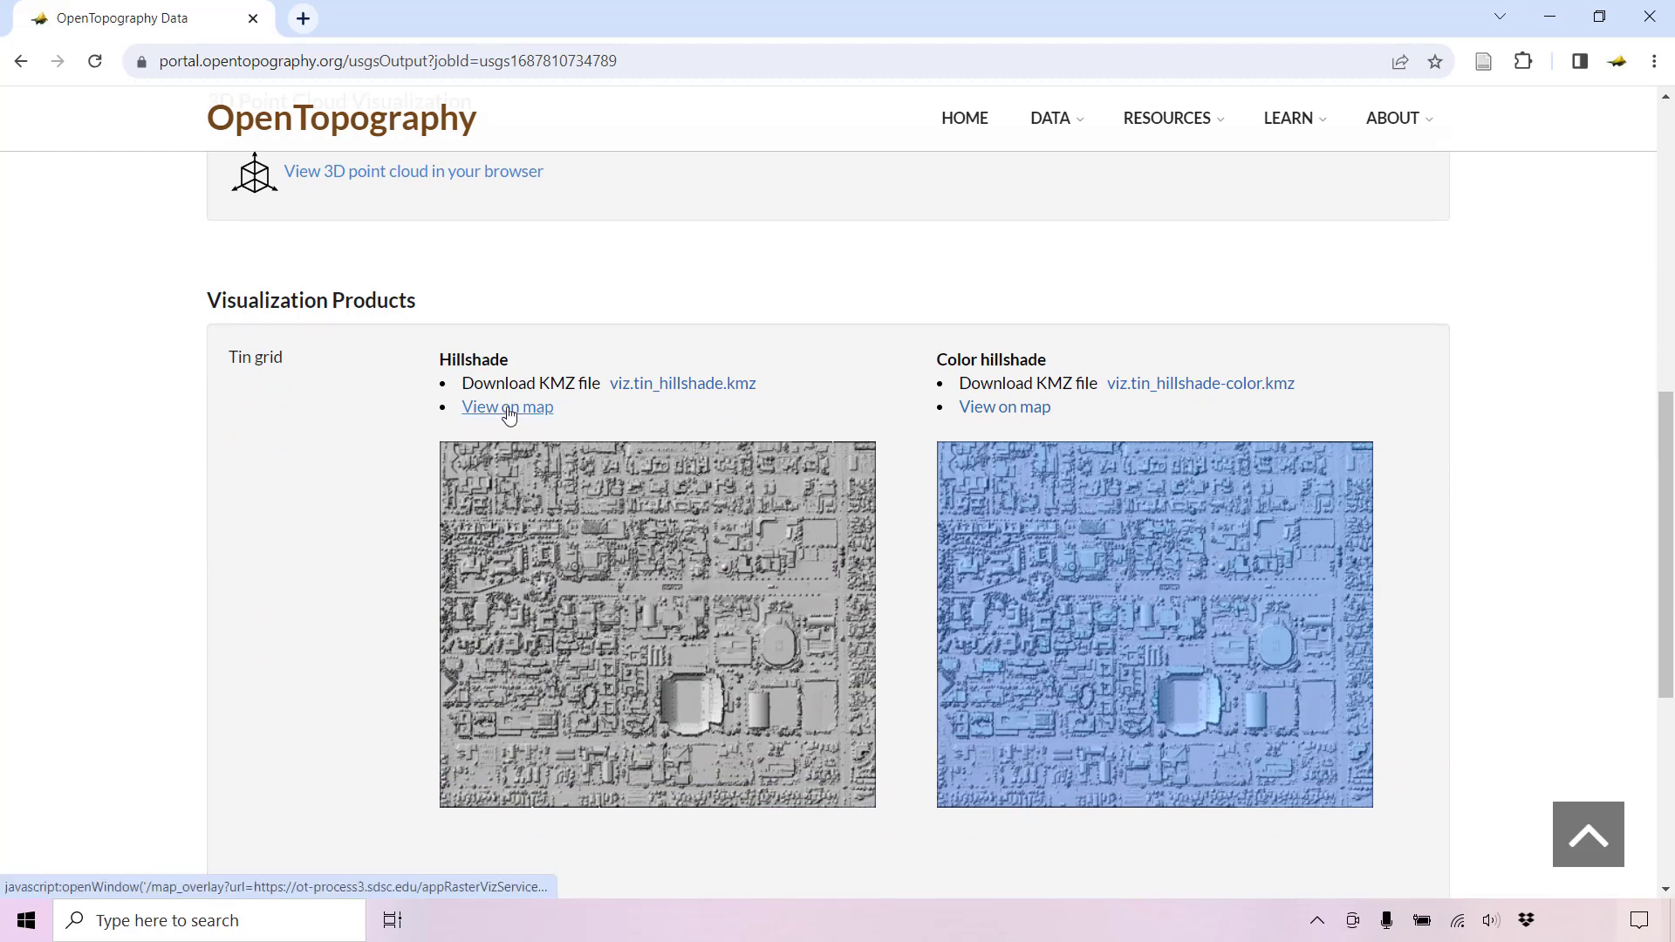
scroll(328, 461, "down", 1)
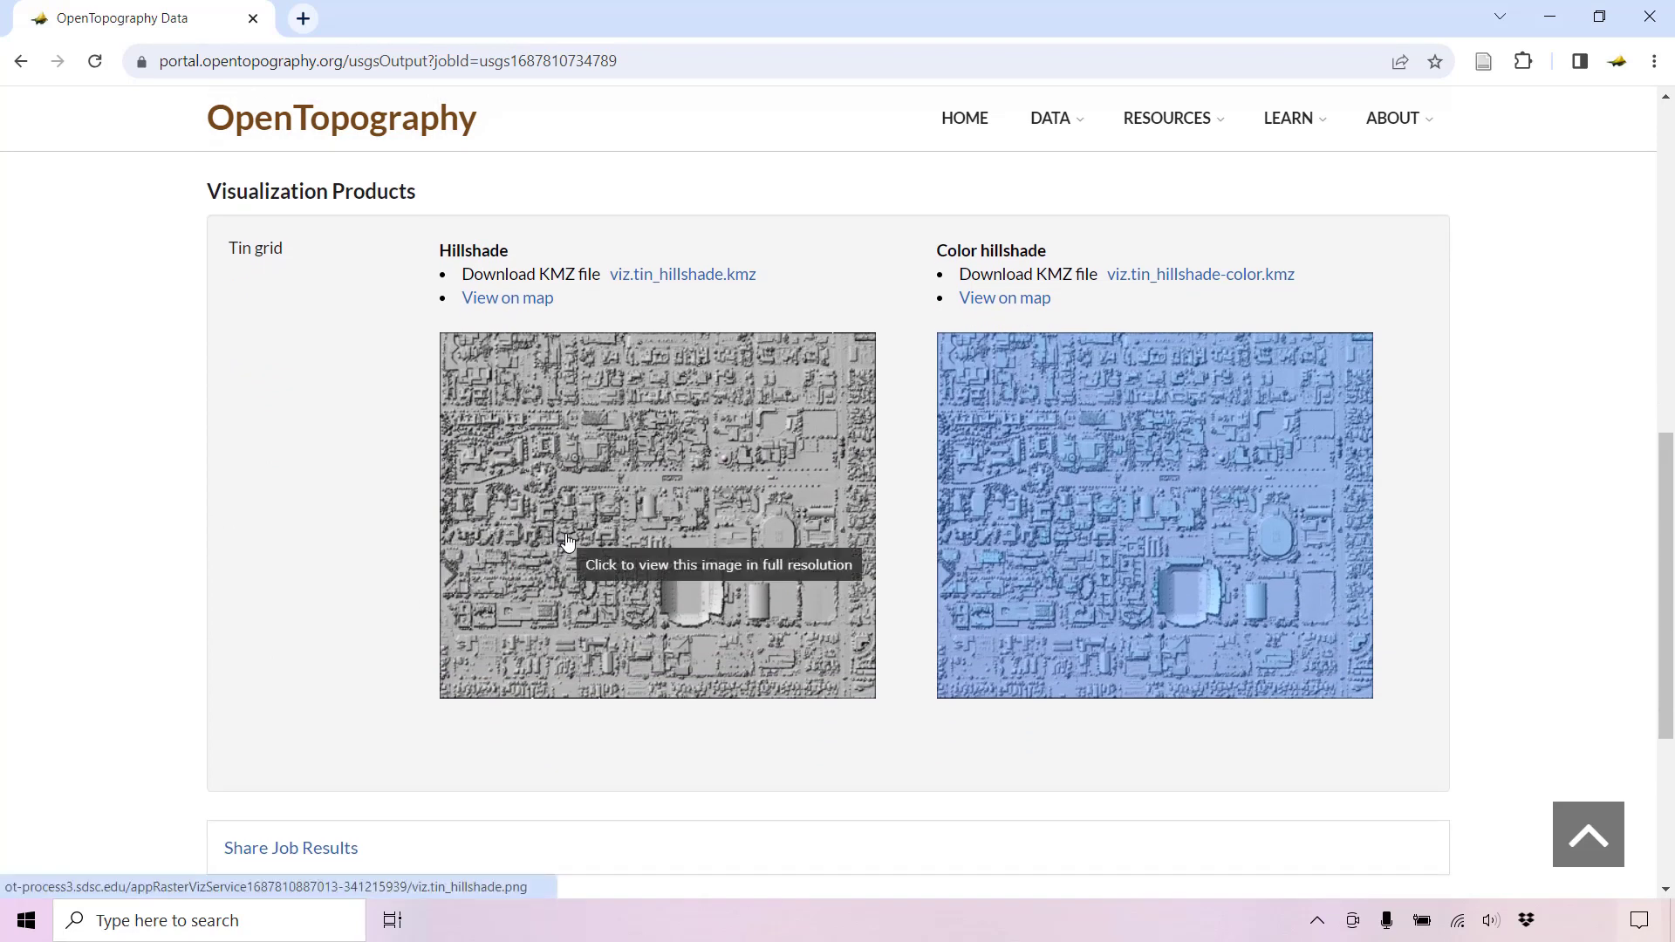